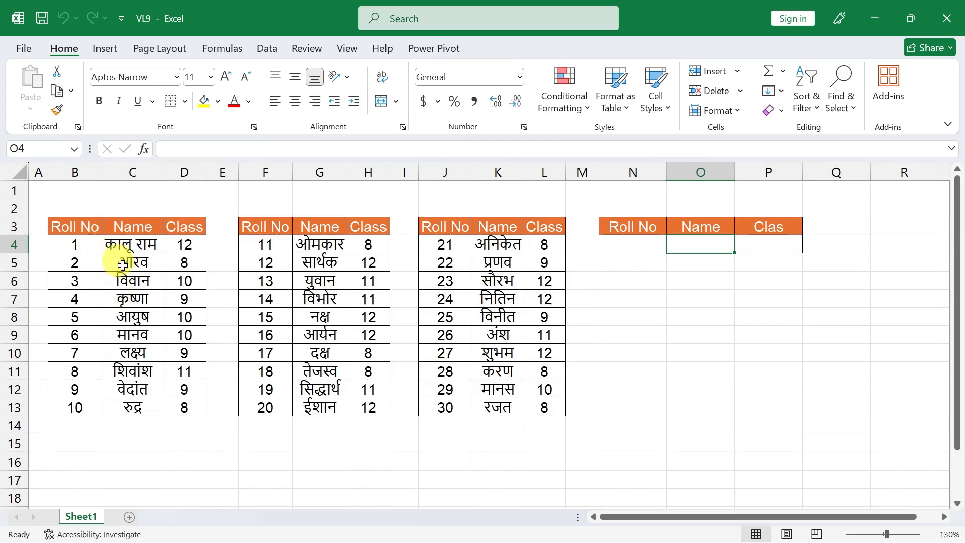
Examine the three student tables and their roll number, name and class columns
{"action": "left_click_drag", "start_coordinate": [75, 227], "coordinate": [176, 372]}
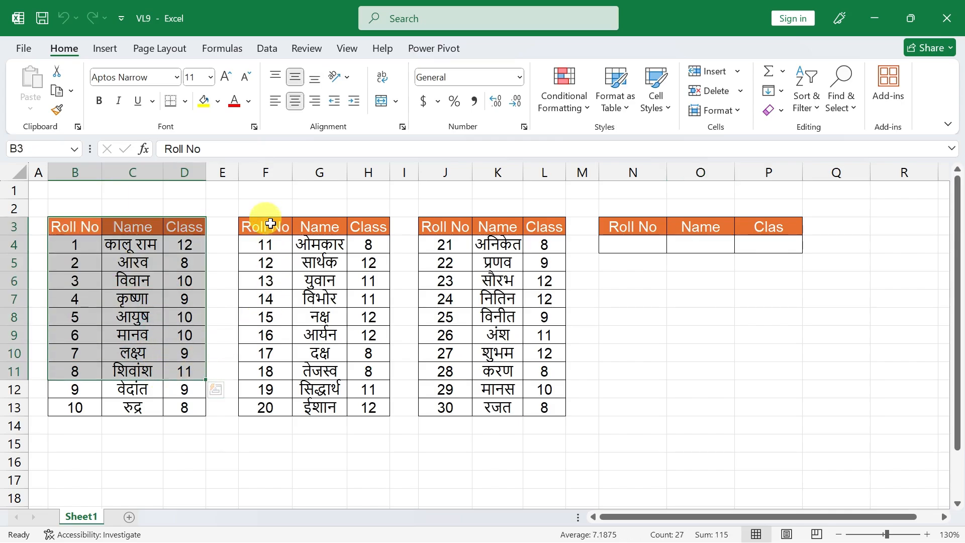
{"action": "left_click_drag", "start_coordinate": [266, 226], "coordinate": [319, 334]}
{"action": "left_click_drag", "start_coordinate": [445, 226], "coordinate": [504, 319]}
{"action": "left_click", "coordinate": [504, 319]}
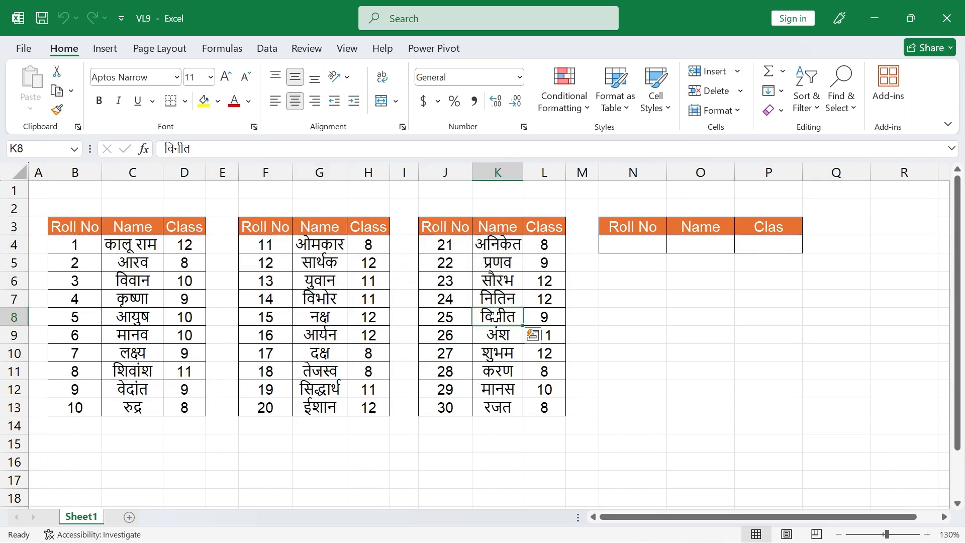
{"action": "left_click", "coordinate": [532, 424]}
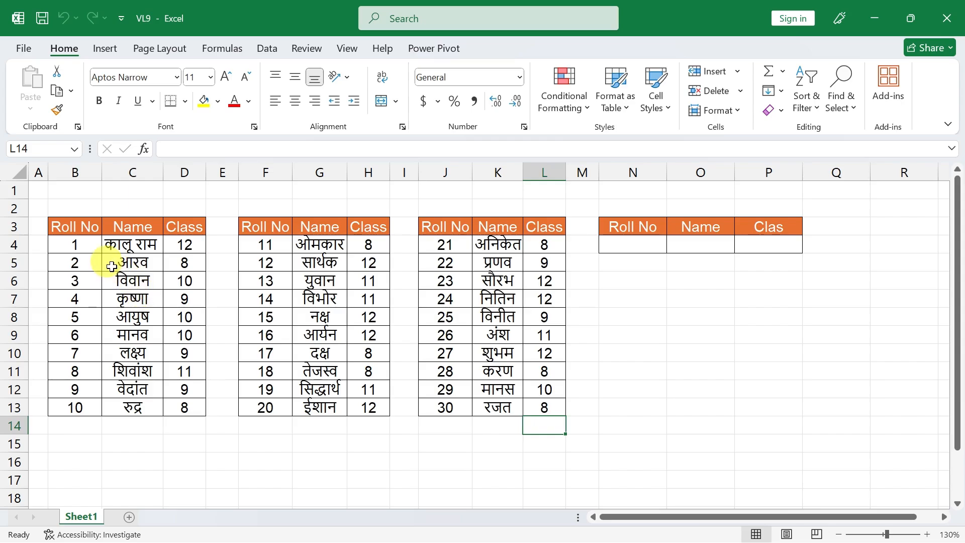
{"action": "left_click", "coordinate": [133, 262]}
{"action": "left_click", "coordinate": [320, 299]}
{"action": "left_click", "coordinate": [475, 297]}
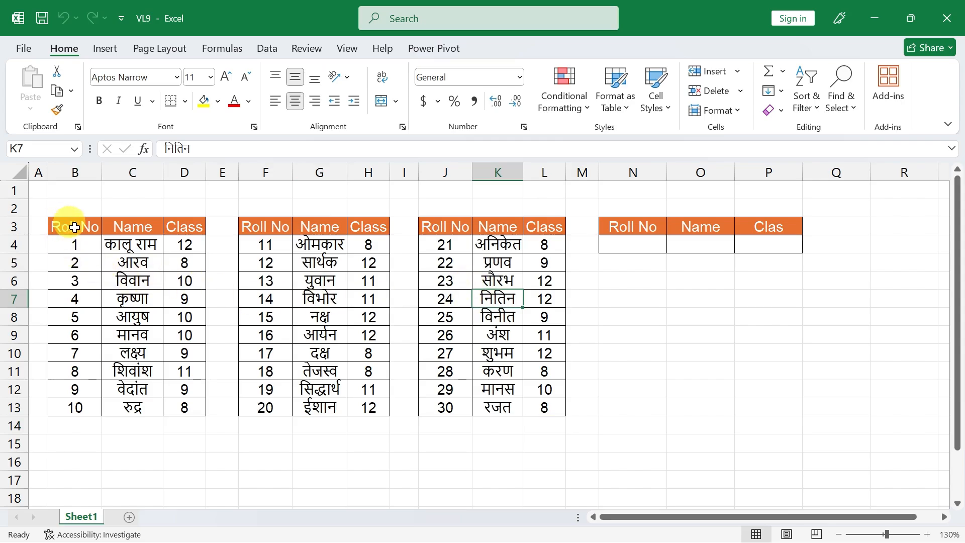
Compare the roll numbers covered by each of the three tables with the empty lookup table beside them
{"action": "left_click_drag", "start_coordinate": [75, 228], "coordinate": [185, 405]}
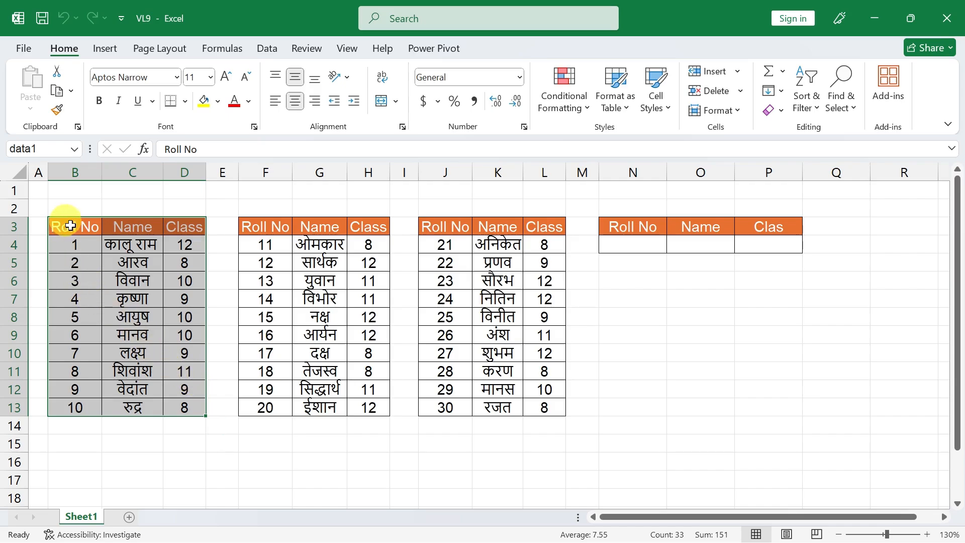
{"action": "left_click_drag", "start_coordinate": [69, 225], "coordinate": [72, 406]}
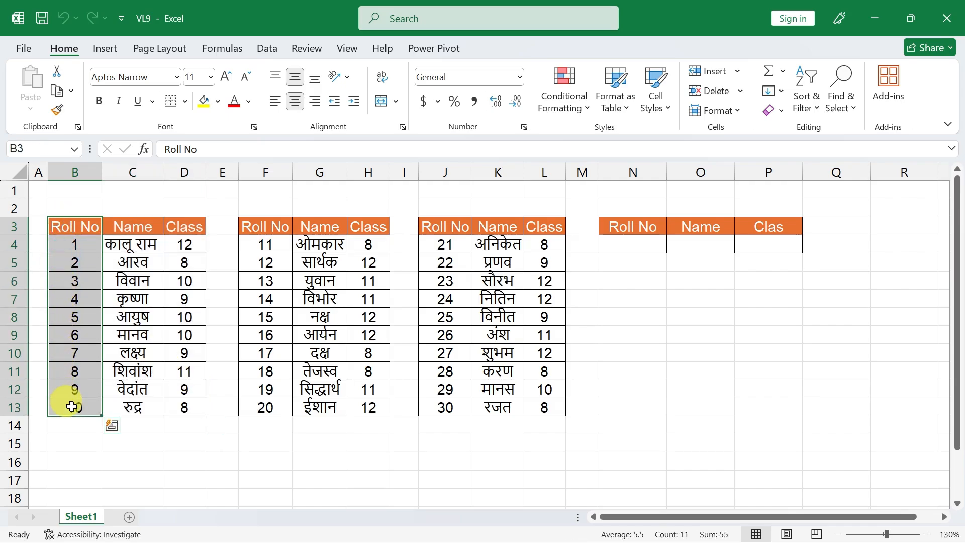
{"action": "left_click", "coordinate": [269, 233]}
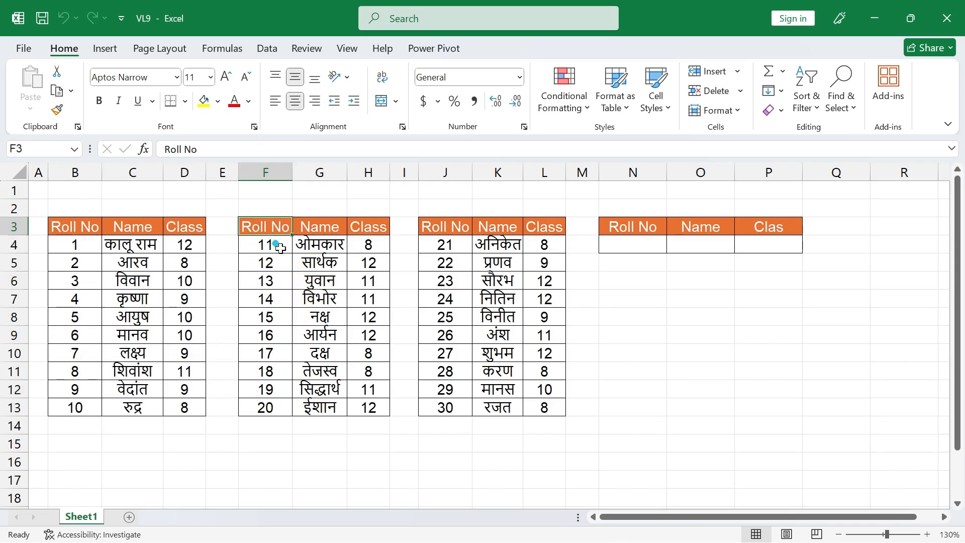
{"action": "left_click_drag", "start_coordinate": [280, 247], "coordinate": [370, 407]}
{"action": "left_click_drag", "start_coordinate": [261, 222], "coordinate": [267, 400]}
{"action": "left_click", "coordinate": [449, 231]}
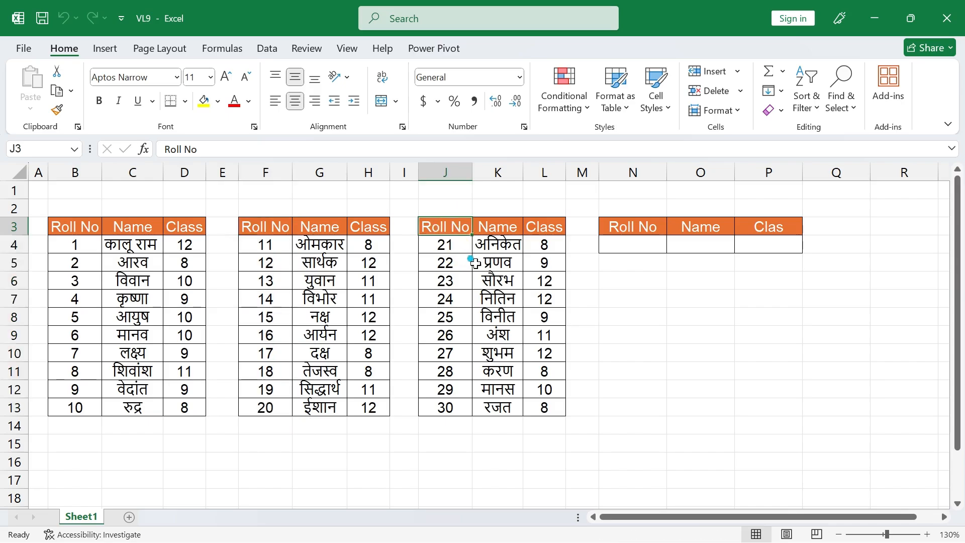
{"action": "left_click_drag", "start_coordinate": [475, 262], "coordinate": [543, 402]}
{"action": "left_click", "coordinate": [445, 257]}
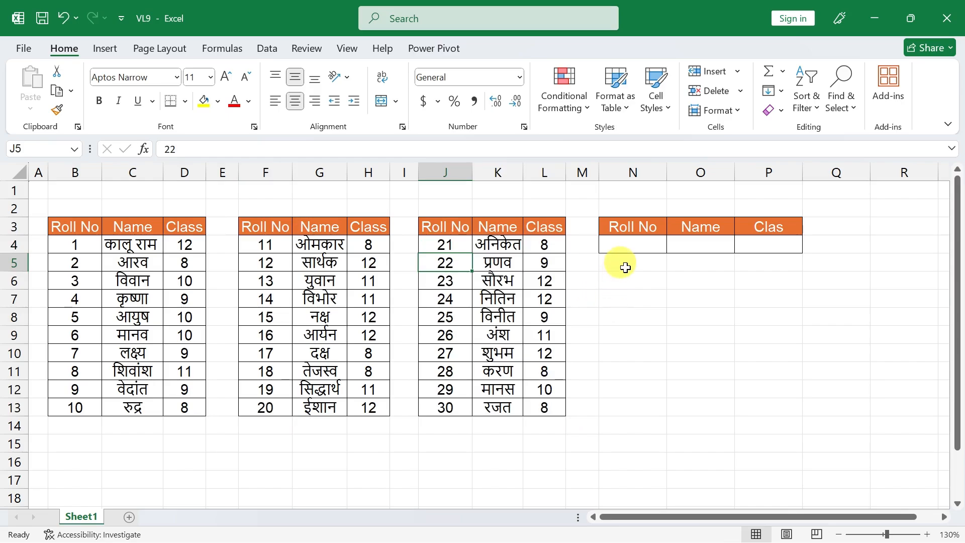
{"action": "left_click", "coordinate": [642, 244]}
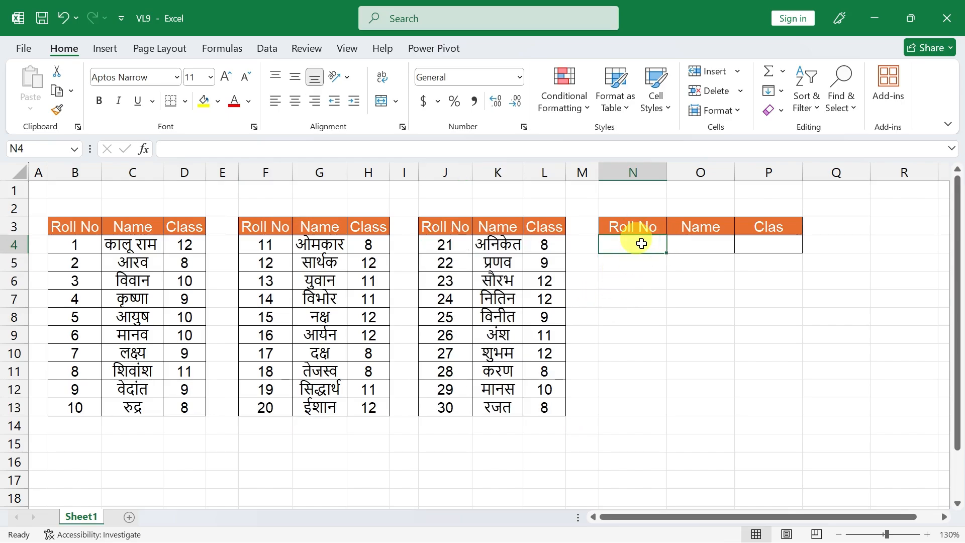
{"action": "left_click", "coordinate": [73, 243]}
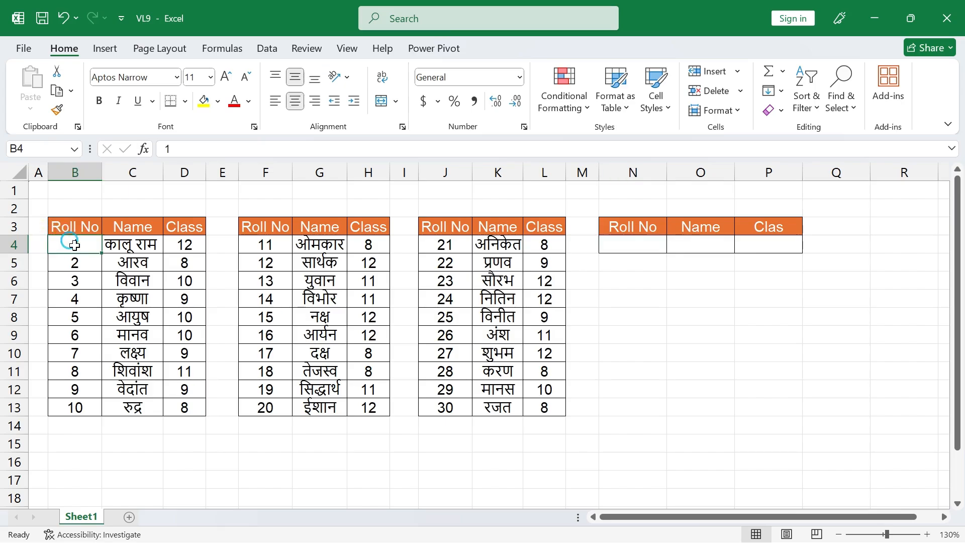
{"action": "left_click", "coordinate": [455, 406]}
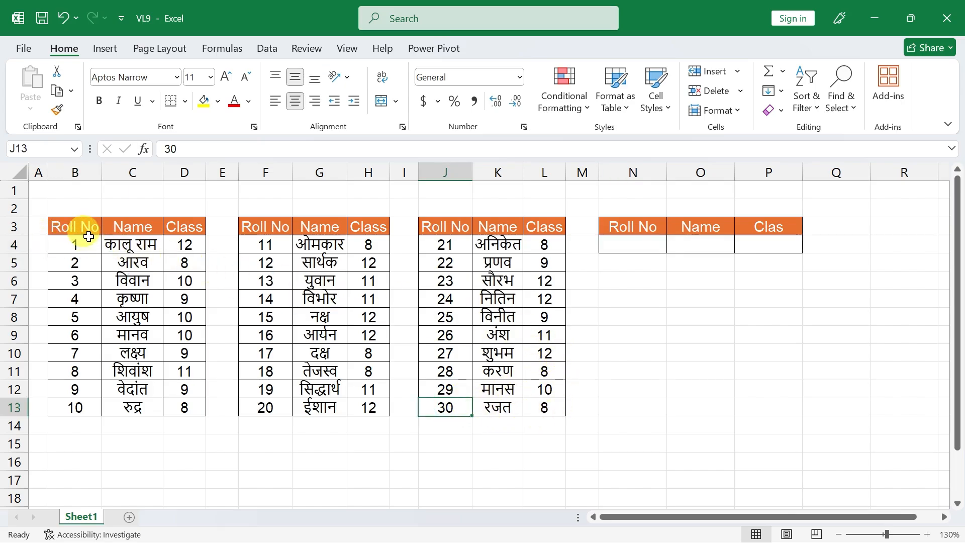
Enter roll number 25 in cell N4 of the lookup table
{"action": "left_click", "coordinate": [613, 242]}
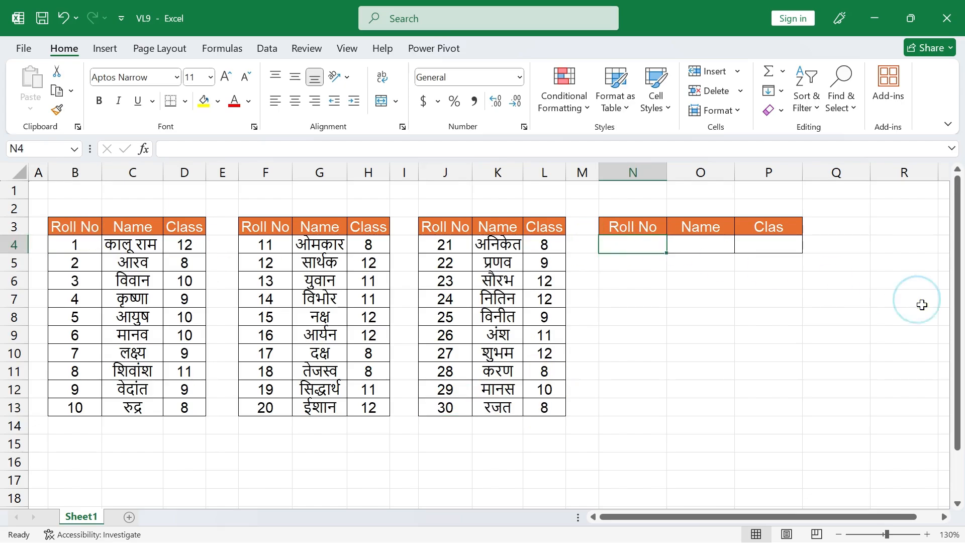
{"action": "type", "text": "25"}
{"action": "key", "text": "Return"}
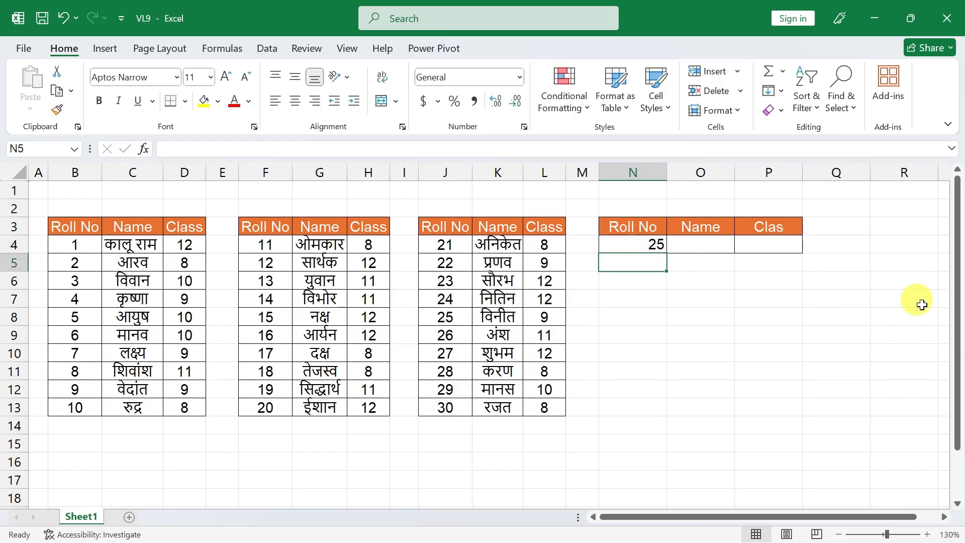
Locate the record for roll number 25 and check where each table's roll numbers begin and end
{"action": "left_click", "coordinate": [709, 227]}
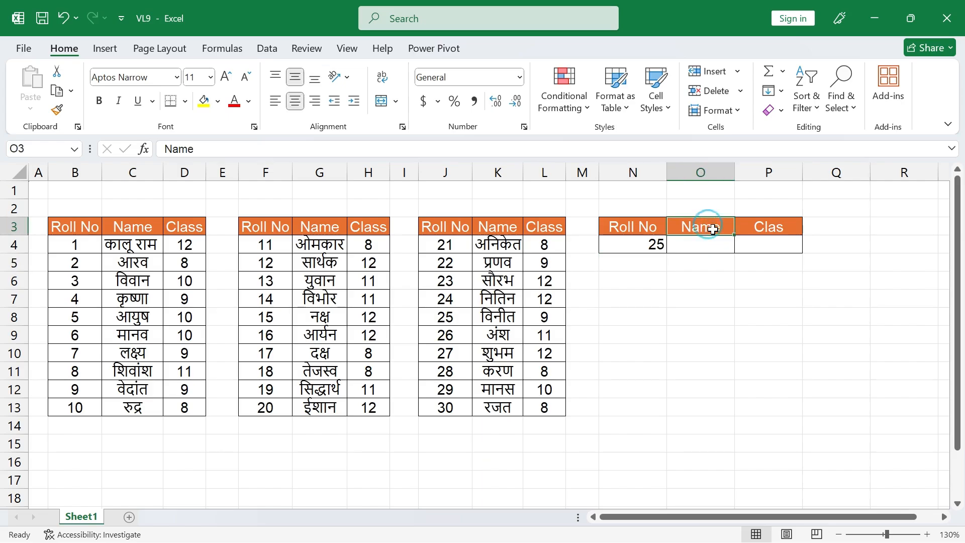
{"action": "left_click_drag", "start_coordinate": [444, 316], "coordinate": [501, 317]}
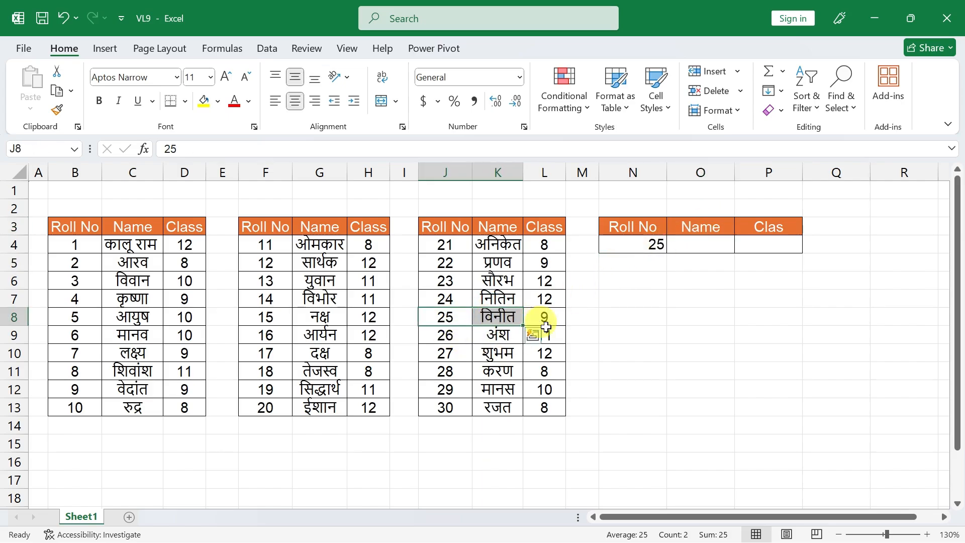
{"action": "left_click", "coordinate": [548, 333]}
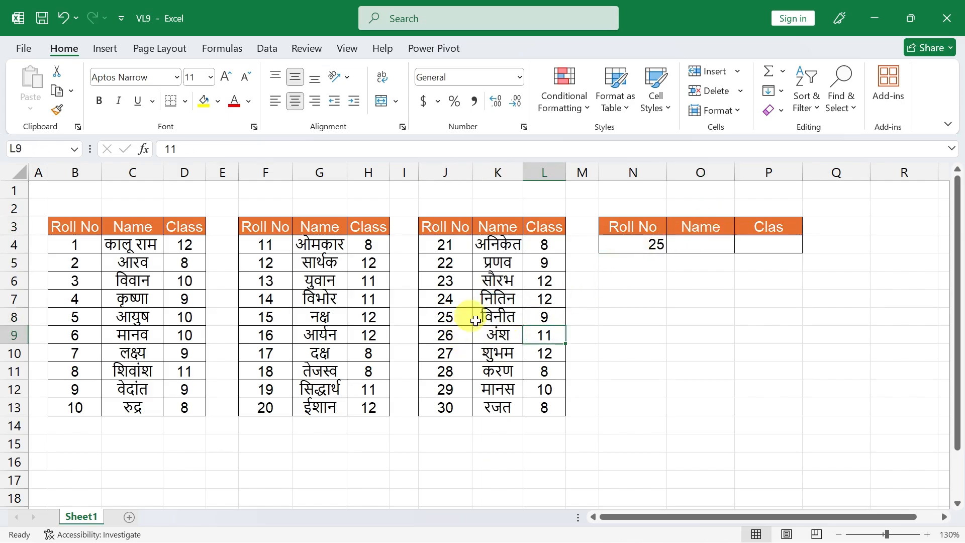
{"action": "left_click", "coordinate": [71, 244]}
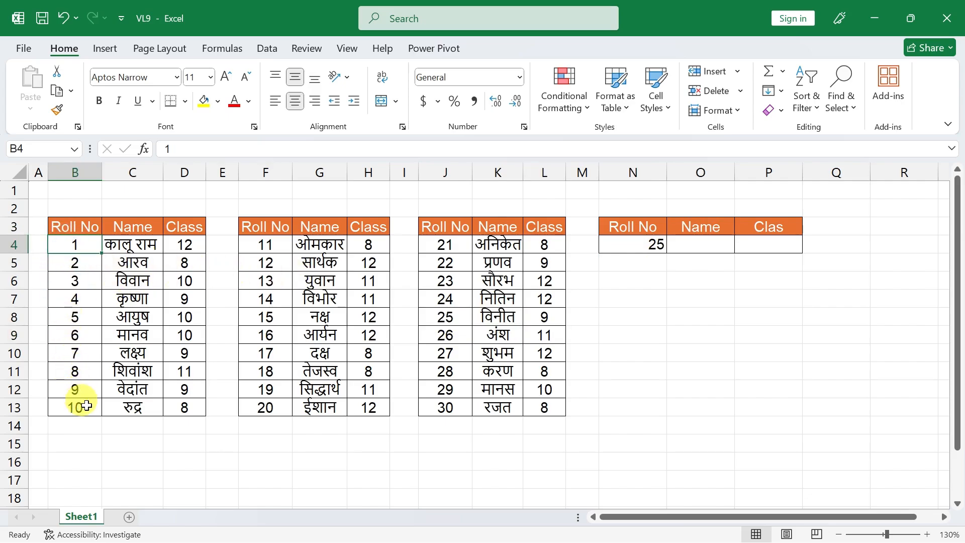
{"action": "left_click", "coordinate": [276, 244]}
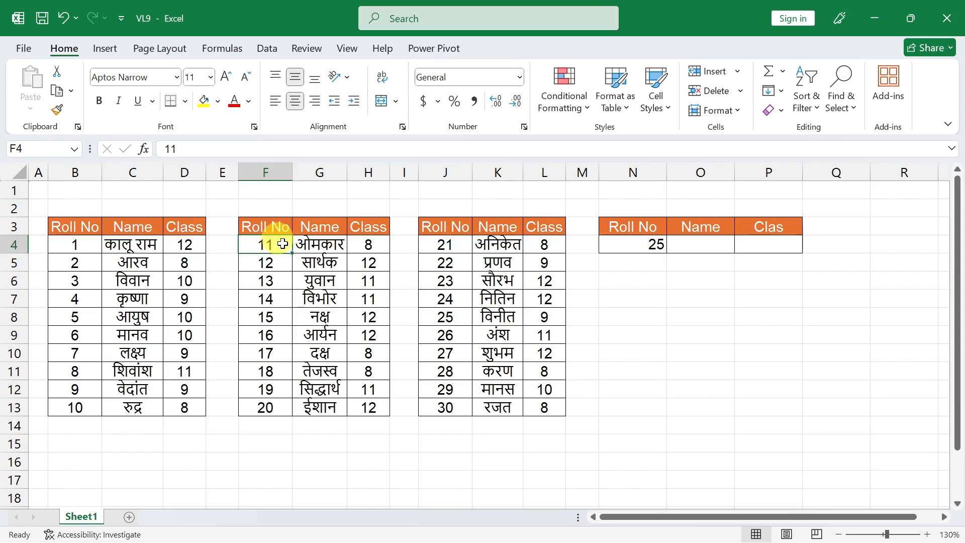
{"action": "left_click", "coordinate": [70, 245]}
{"action": "left_click", "coordinate": [84, 428]}
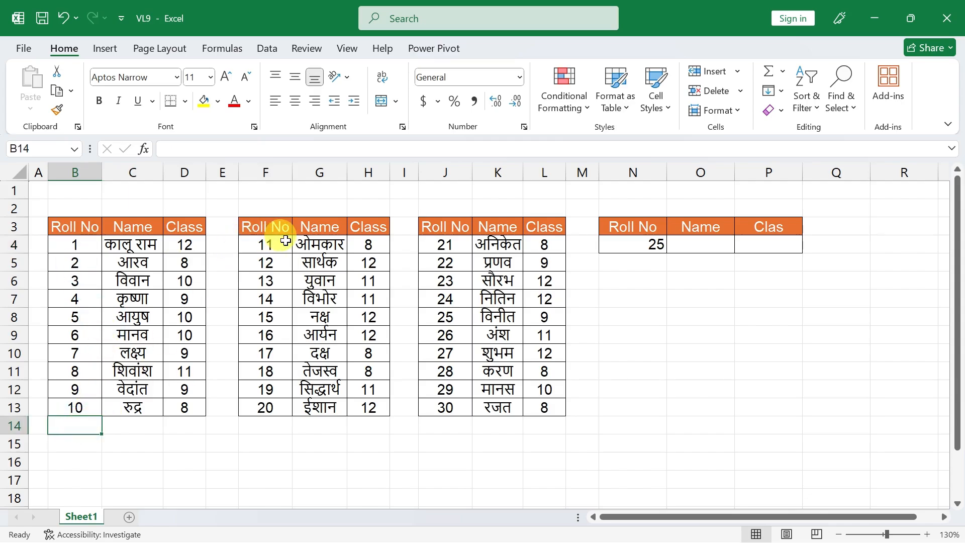
{"action": "left_click", "coordinate": [266, 243]}
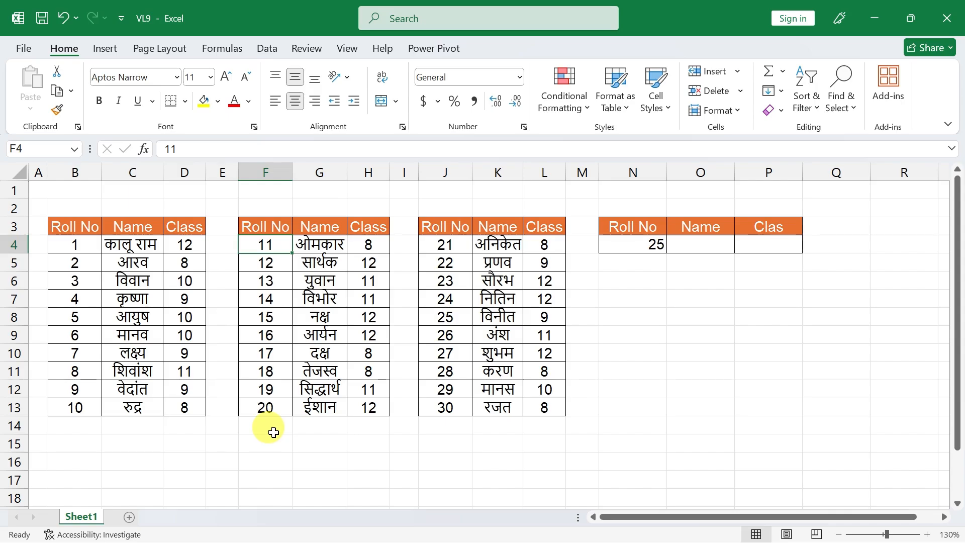
Review the first table's full range, its data rows and the cells directly below it
{"action": "left_click_drag", "start_coordinate": [86, 229], "coordinate": [187, 404]}
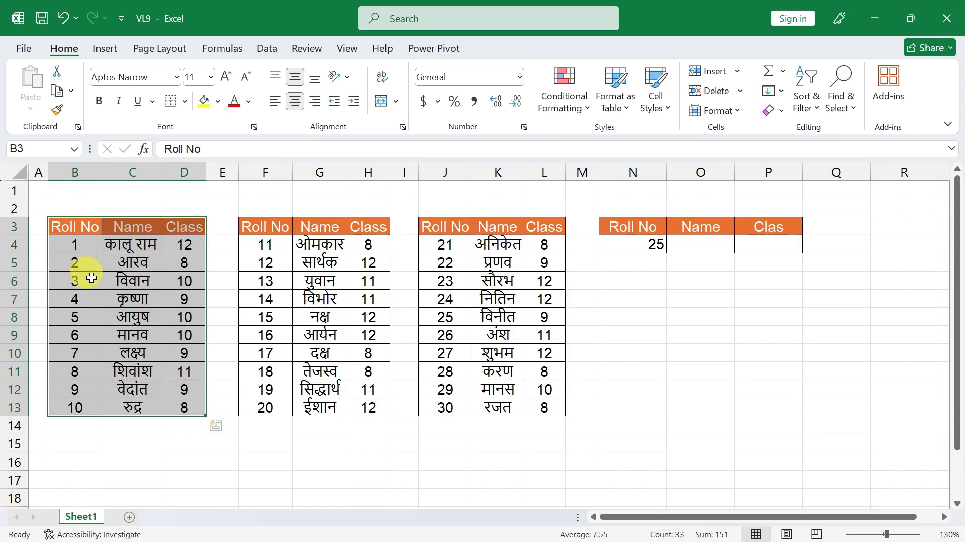
{"action": "left_click", "coordinate": [77, 244]}
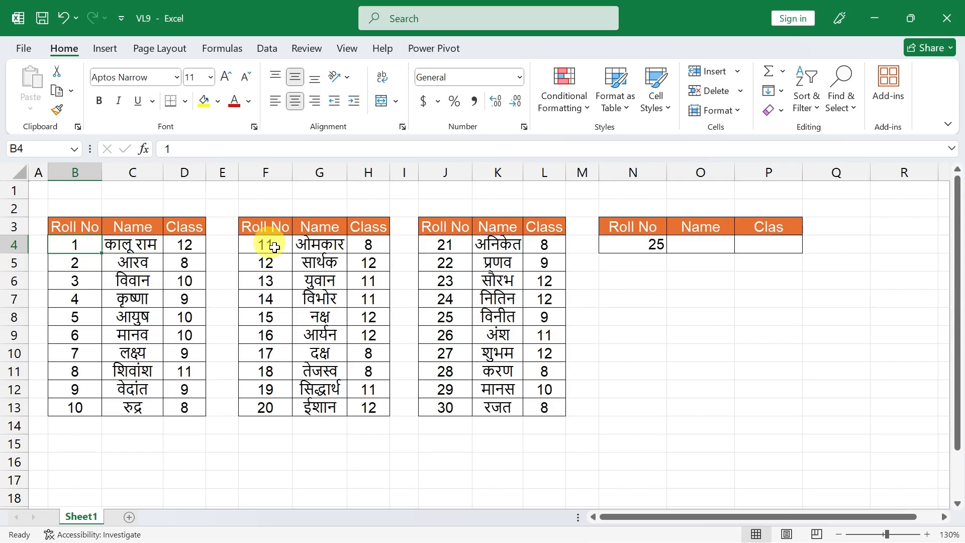
{"action": "left_click_drag", "start_coordinate": [75, 244], "coordinate": [149, 411]}
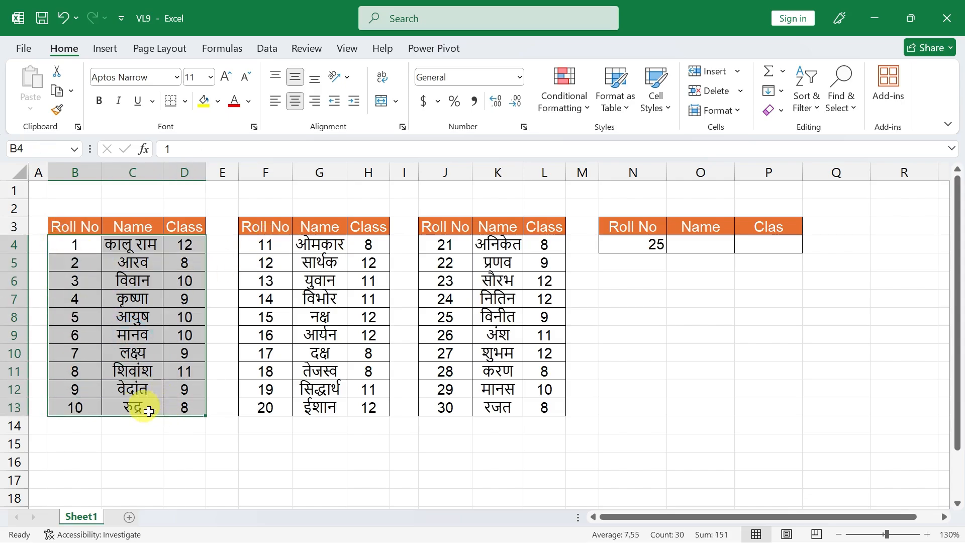
{"action": "left_click", "coordinate": [72, 426]}
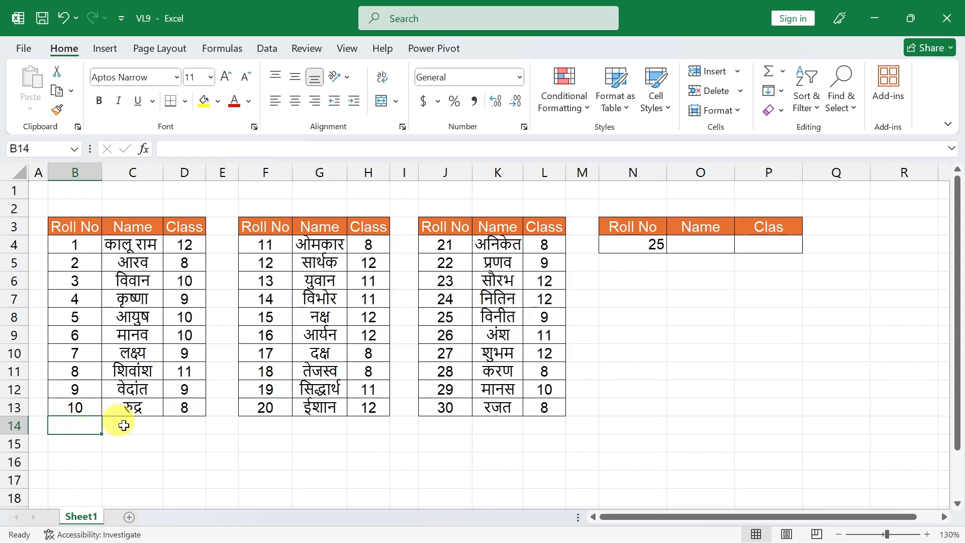
{"action": "left_click", "coordinate": [128, 318]}
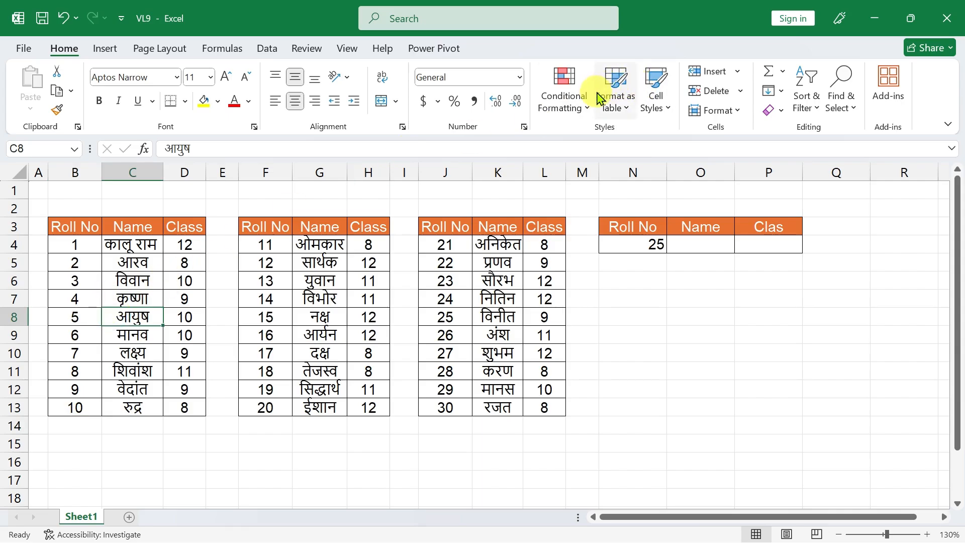
{"action": "left_click", "coordinate": [115, 270]}
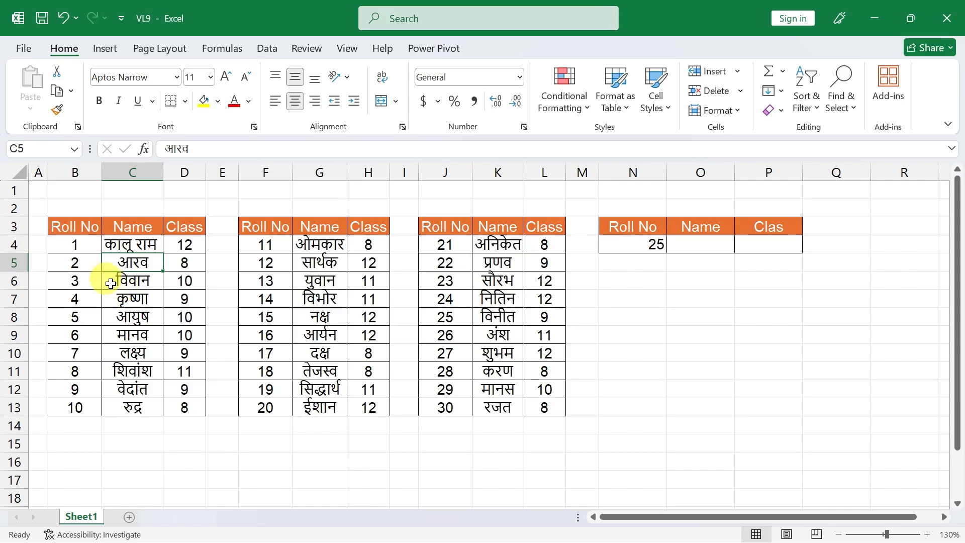
{"action": "left_click_drag", "start_coordinate": [61, 229], "coordinate": [184, 404]}
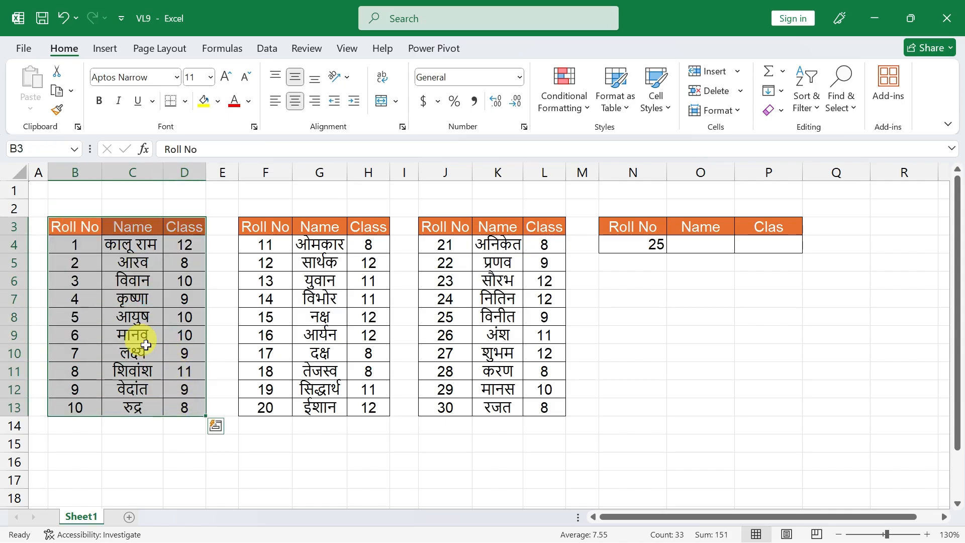
{"action": "left_click", "coordinate": [146, 345]}
Clear the roll number from cell N4 of the lookup table
{"action": "left_click", "coordinate": [642, 244]}
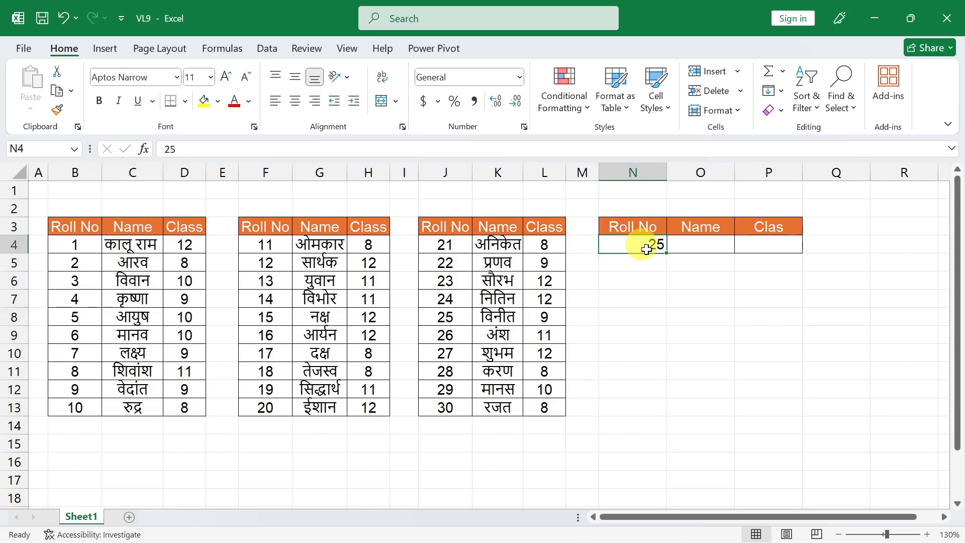
{"action": "key", "text": "Delete"}
Name the first table's range B3:D13, including its headers, data1
{"action": "left_click", "coordinate": [130, 281]}
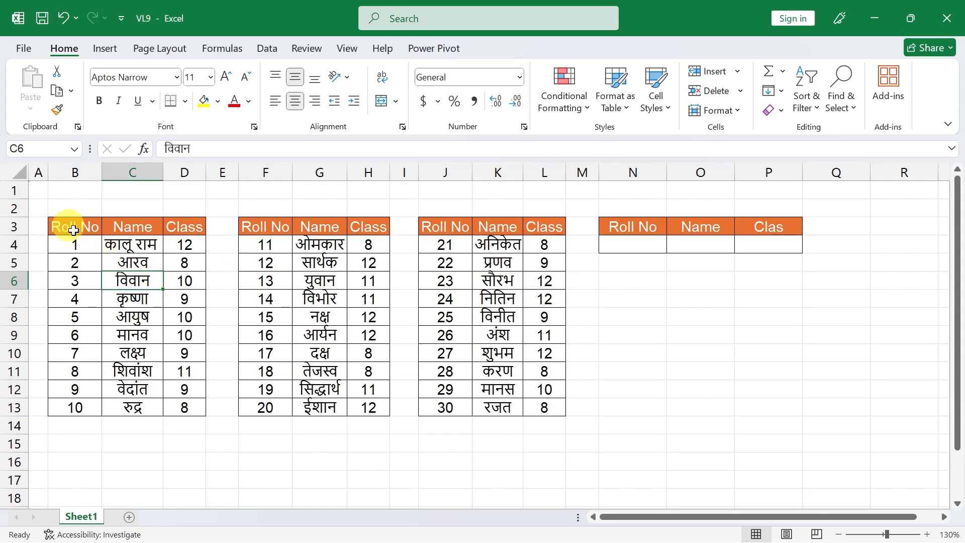
{"action": "left_click_drag", "start_coordinate": [70, 223], "coordinate": [183, 404]}
{"action": "left_click", "coordinate": [18, 148]}
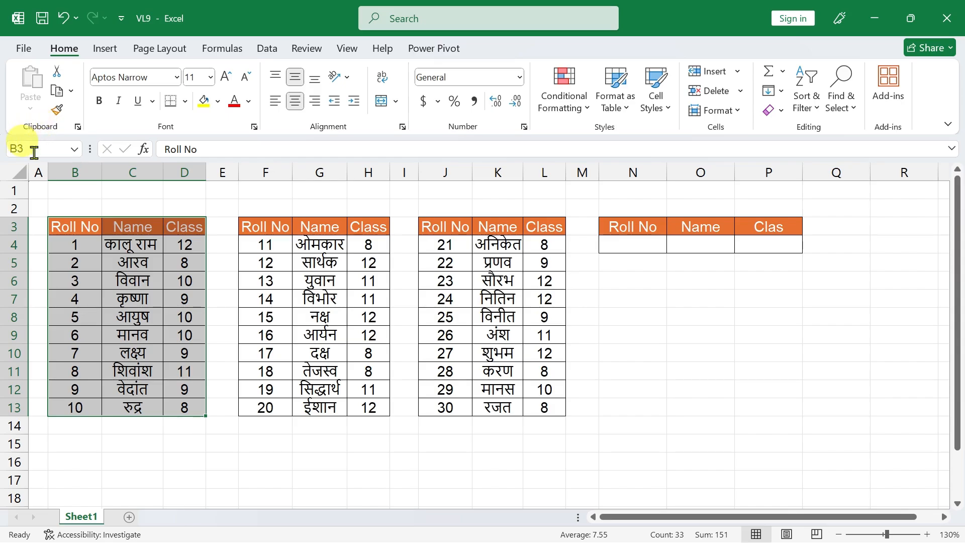
{"action": "type", "text": "d"}
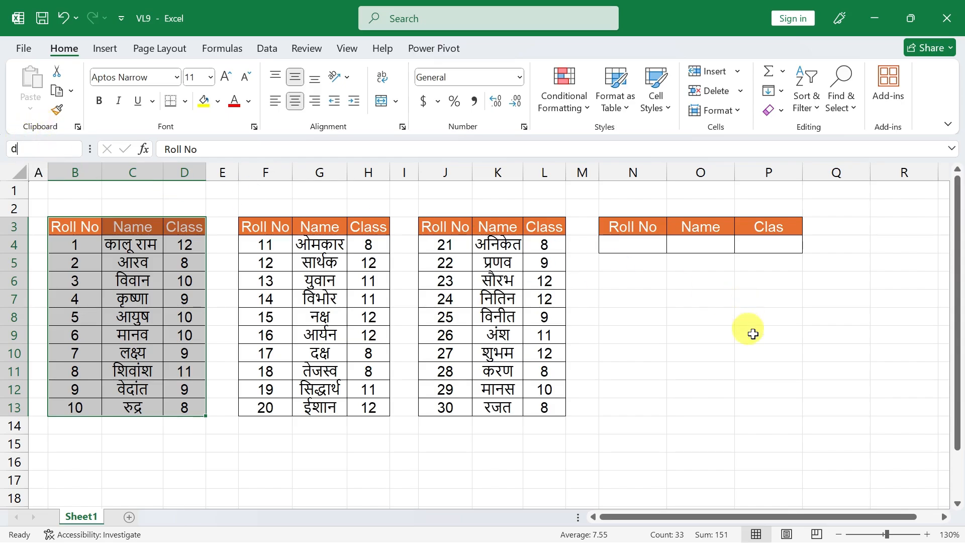
{"action": "type", "text": "ata1"}
{"action": "key", "text": "Return"}
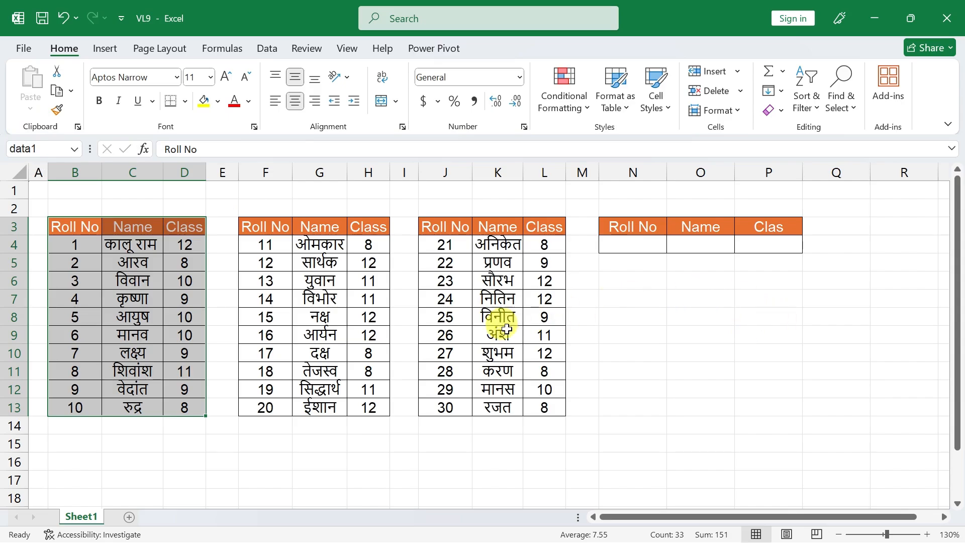
Name the second table's range F3:H13, including its headers, data2
{"action": "left_click", "coordinate": [408, 352]}
{"action": "left_click", "coordinate": [262, 230]}
{"action": "left_click_drag", "start_coordinate": [262, 230], "coordinate": [367, 406]}
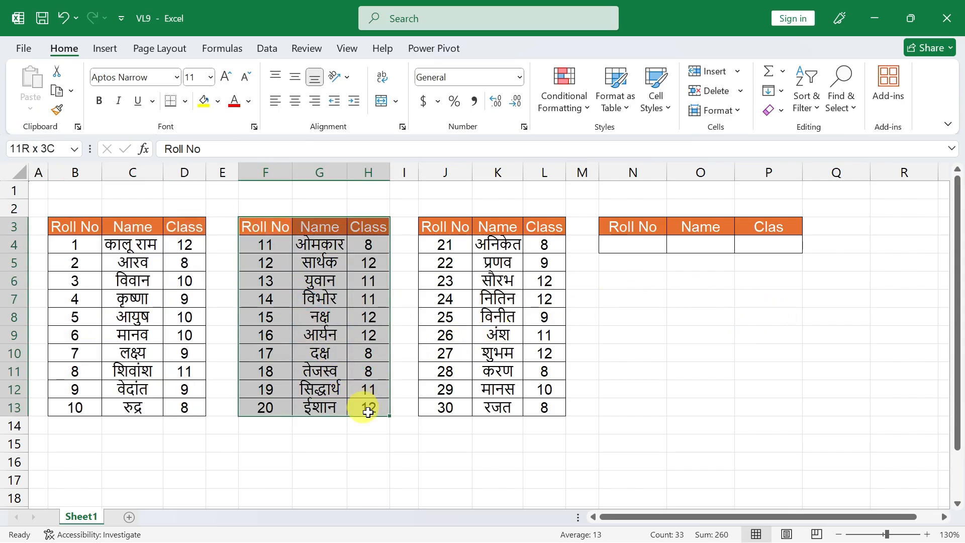
{"action": "left_click", "coordinate": [17, 147]}
{"action": "type", "text": "datw"}
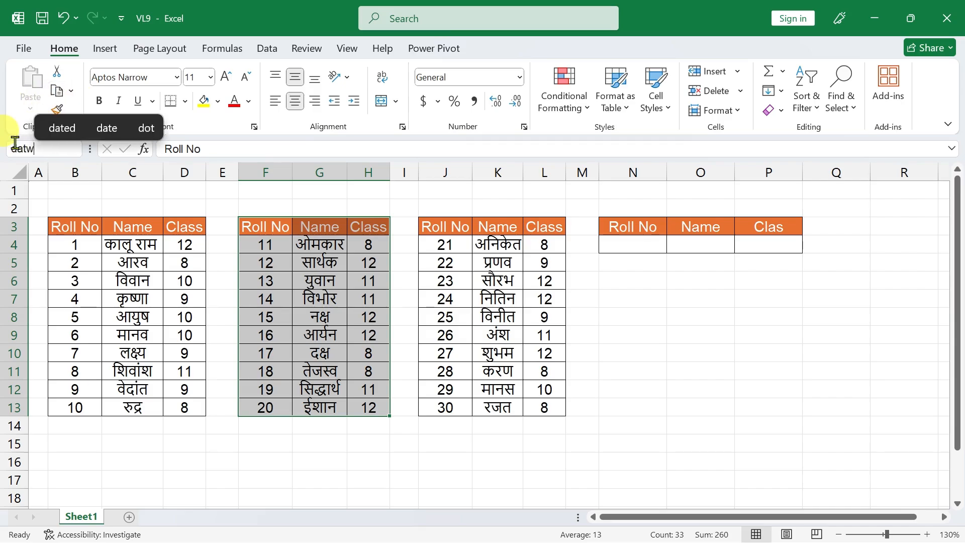
{"action": "key", "text": "BackSpace"}
{"action": "type", "text": "a2"}
{"action": "key", "text": "Return"}
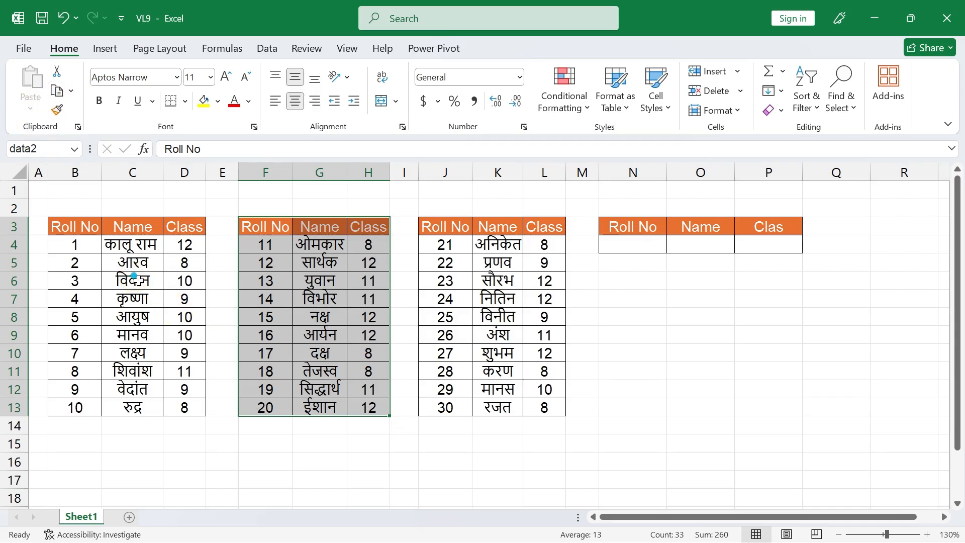
Name the third table's range J3:L13, including its headers, data3
{"action": "left_click", "coordinate": [133, 280]}
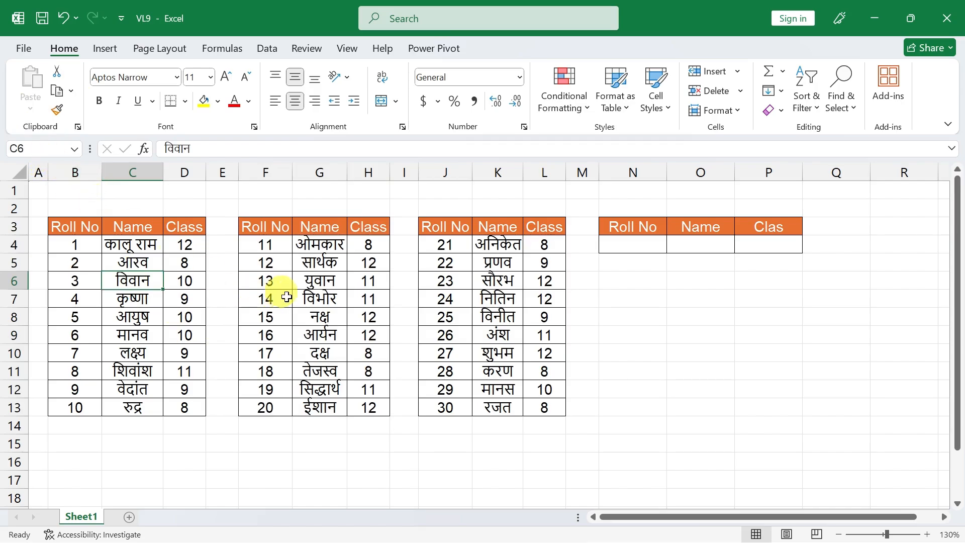
{"action": "left_click_drag", "start_coordinate": [439, 228], "coordinate": [527, 405]}
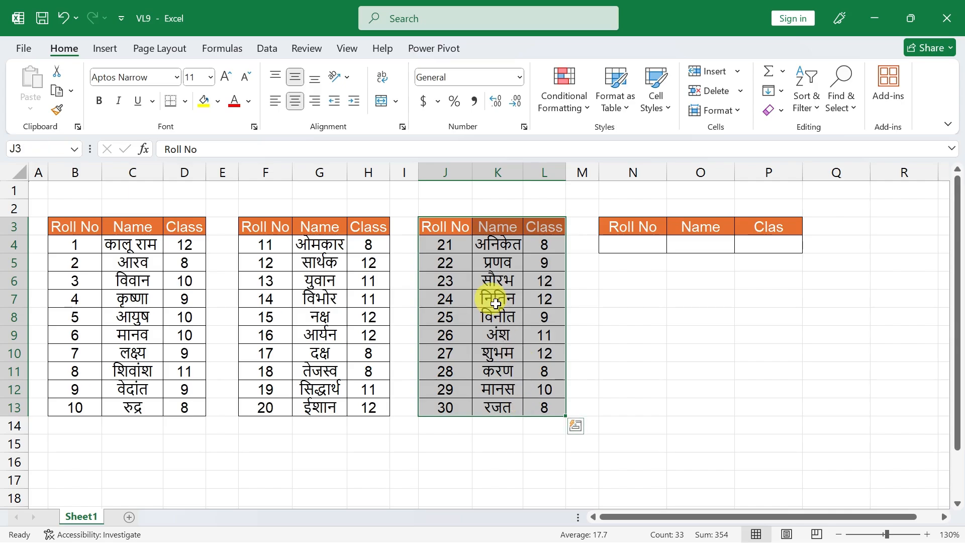
{"action": "left_click", "coordinate": [59, 149]}
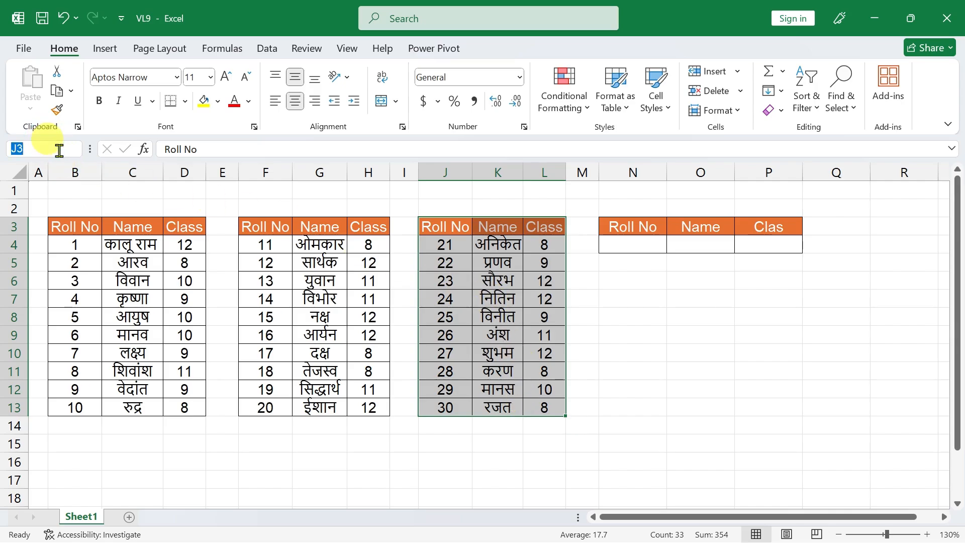
{"action": "type", "text": "dat"}
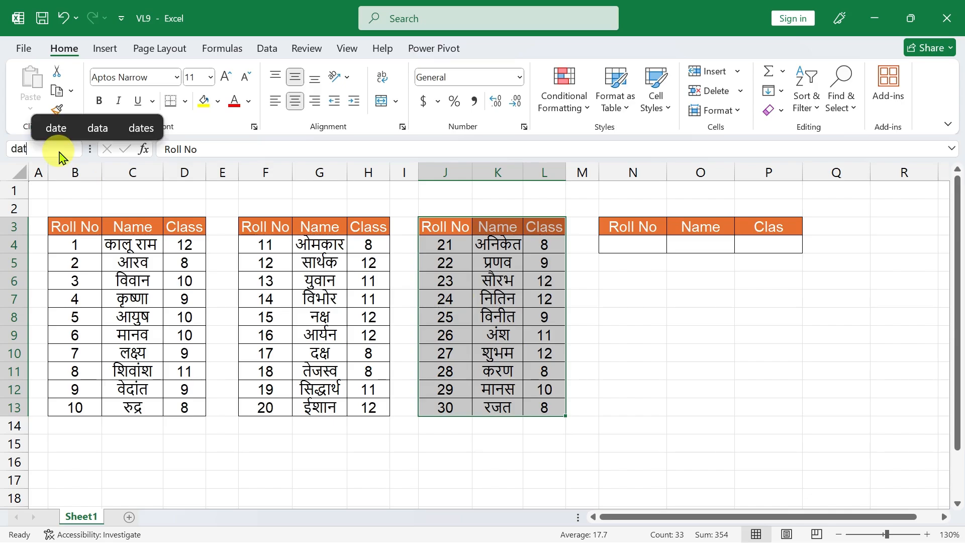
{"action": "type", "text": "a3"}
{"action": "key", "text": "Return"}
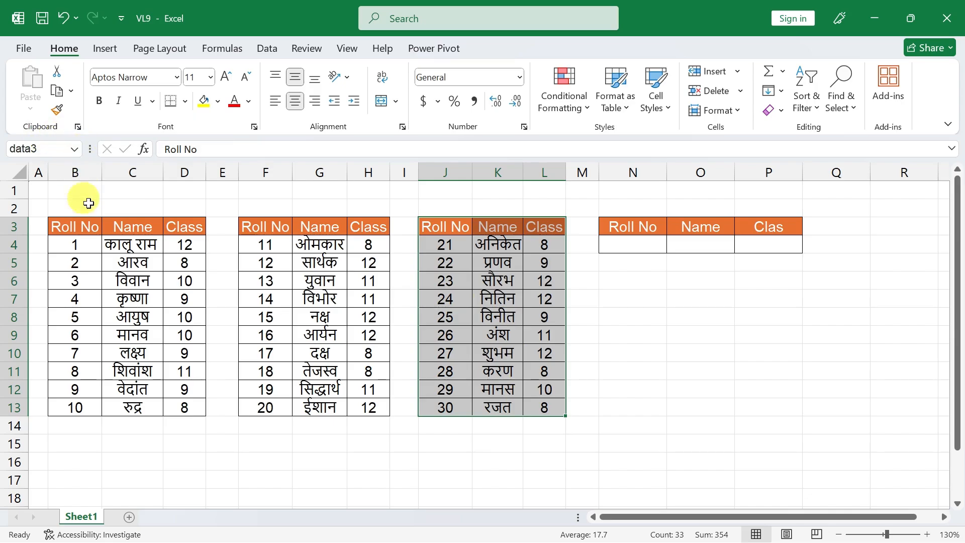
{"action": "left_click", "coordinate": [123, 296]}
{"action": "left_click", "coordinate": [342, 301]}
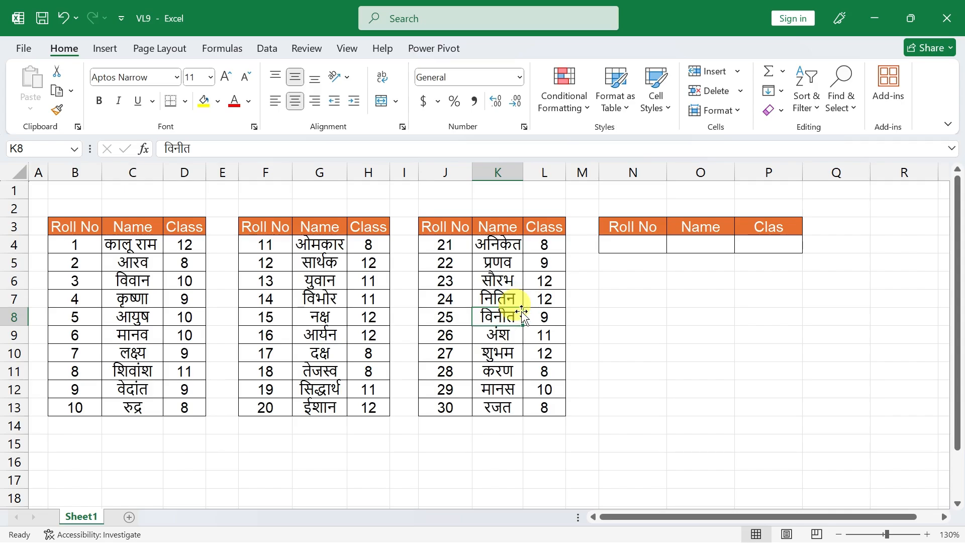
{"action": "left_click", "coordinate": [694, 245]}
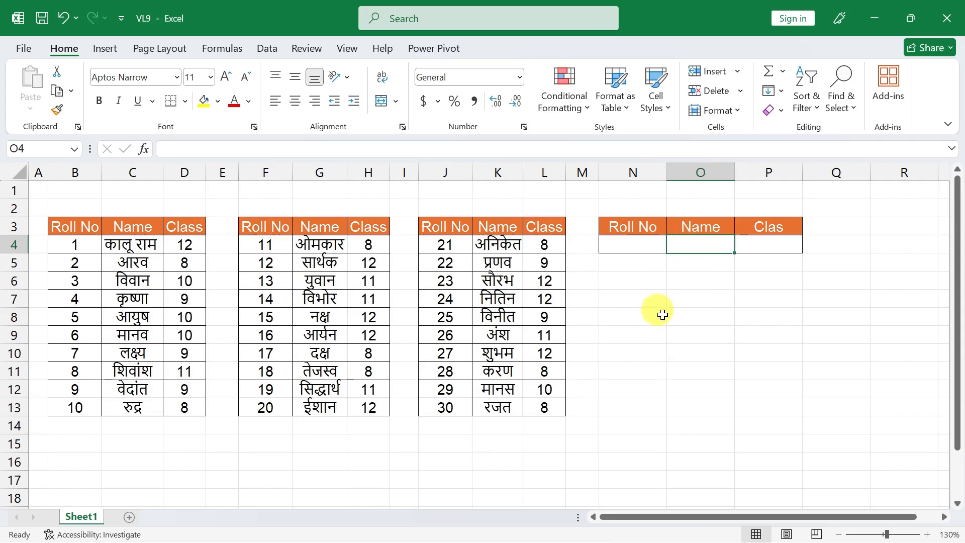
{"action": "left_click", "coordinate": [687, 312]}
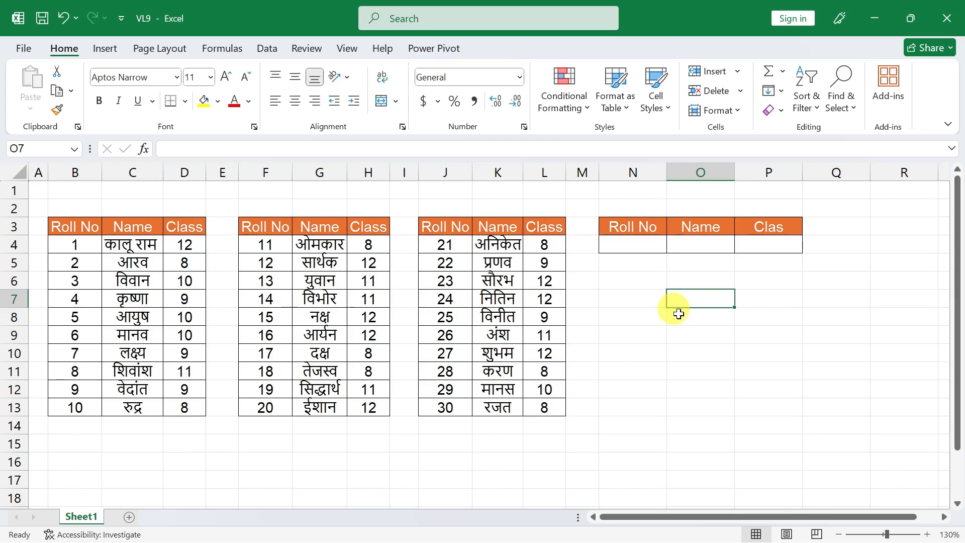
Begin an IF formula in cell O8 that returns data1 when N4<=10
{"action": "left_click", "coordinate": [675, 318]}
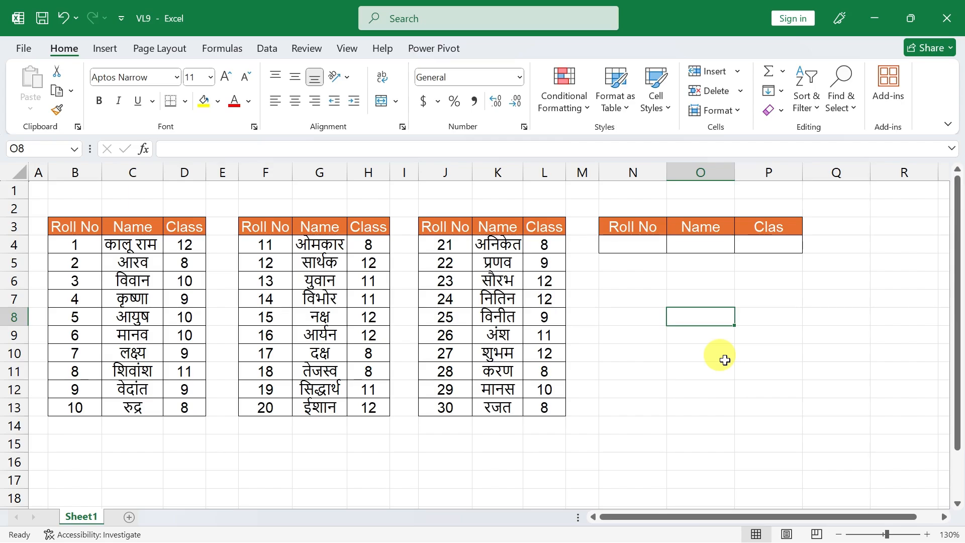
{"action": "type", "text": "=if"}
{"action": "key", "text": "Tab"}
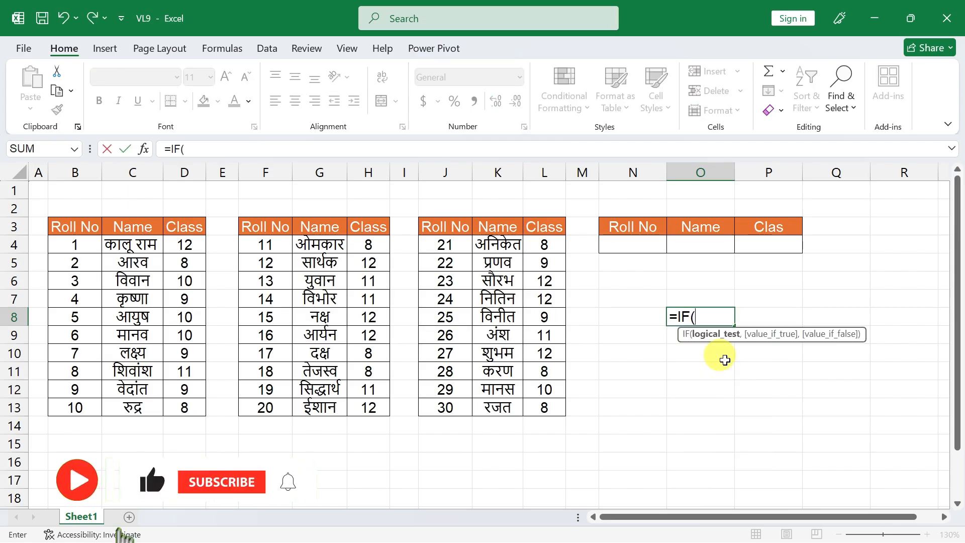
{"action": "left_click", "coordinate": [638, 244]}
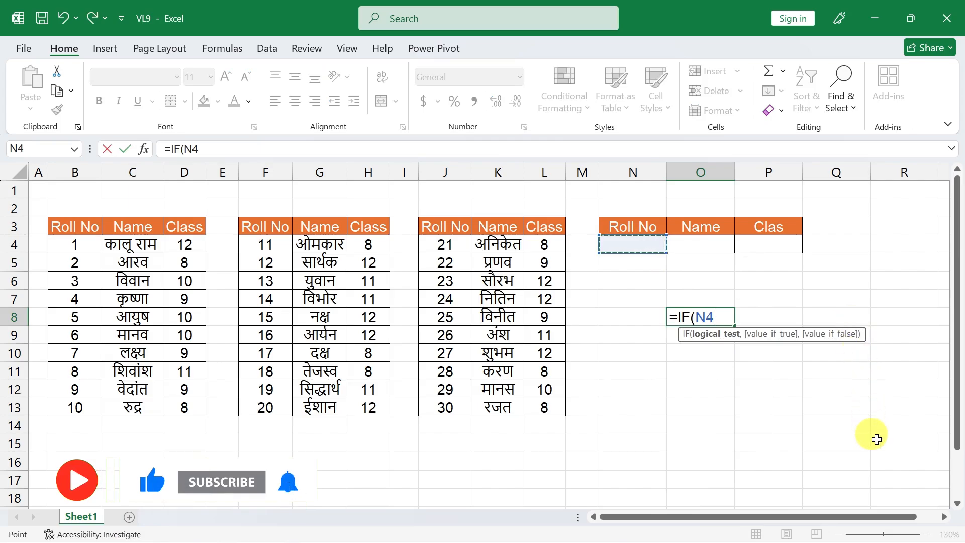
{"action": "type", "text": "<"}
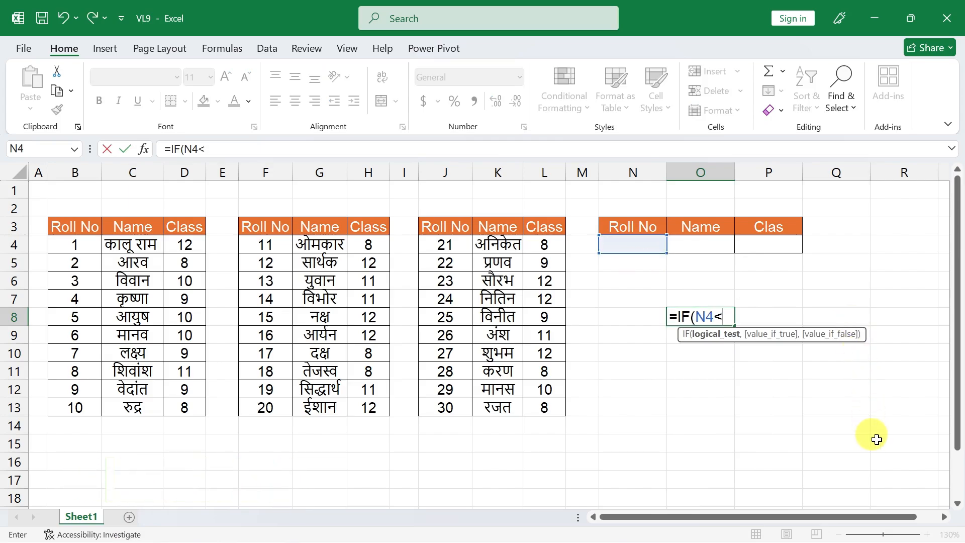
{"action": "type", "text": "=10"}
{"action": "type", "text": ","}
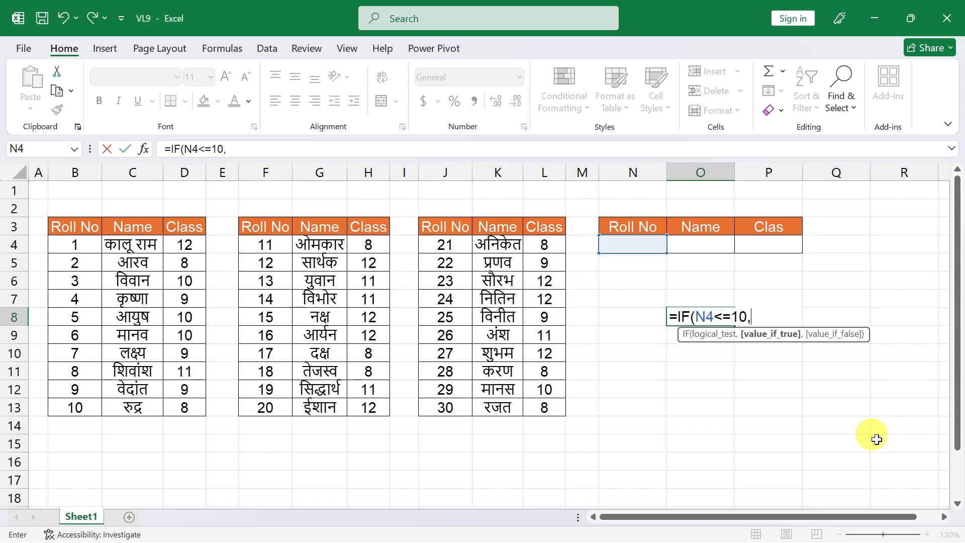
{"action": "type", "text": "data1"}
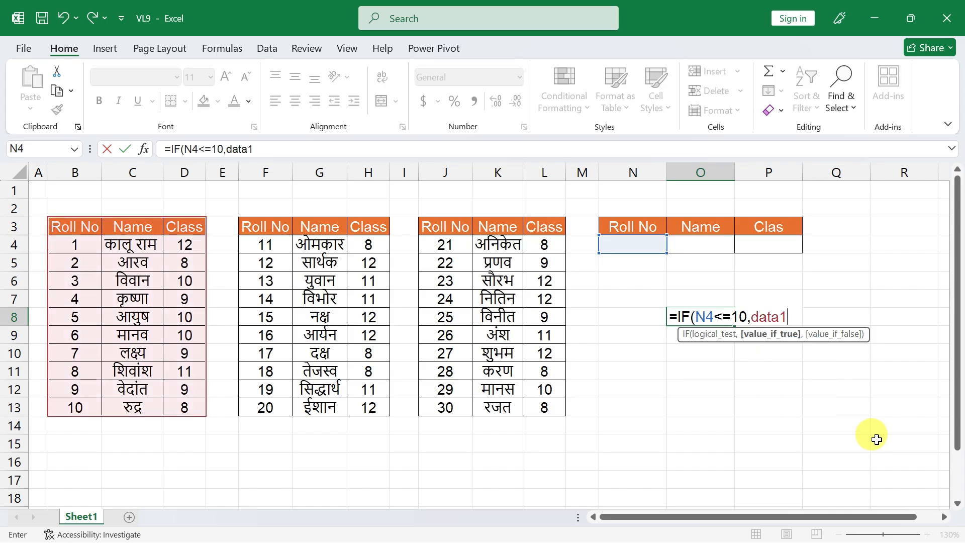
{"action": "type", "text": ","}
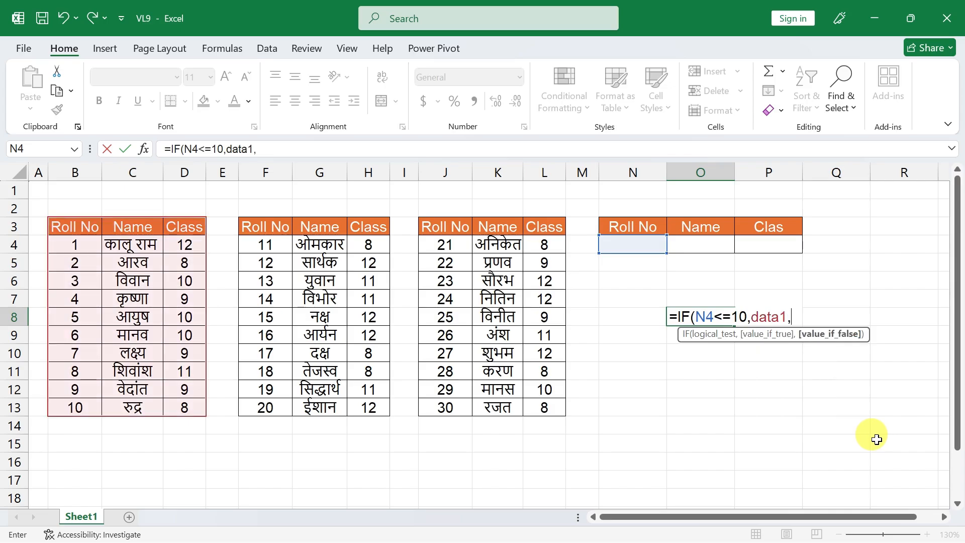
Nest a second IF as the false value, returning data2 when N4<=20
{"action": "type", "text": "if"}
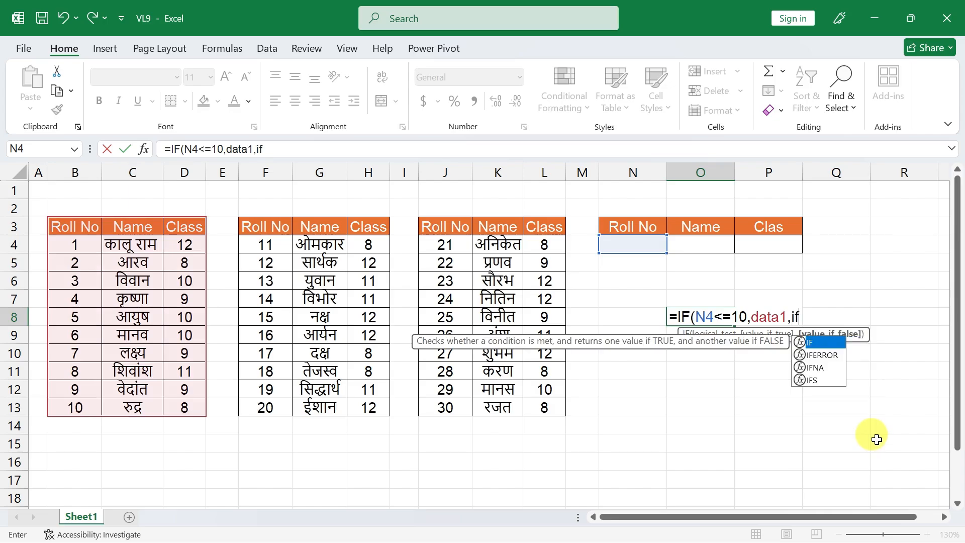
{"action": "key", "text": "Tab"}
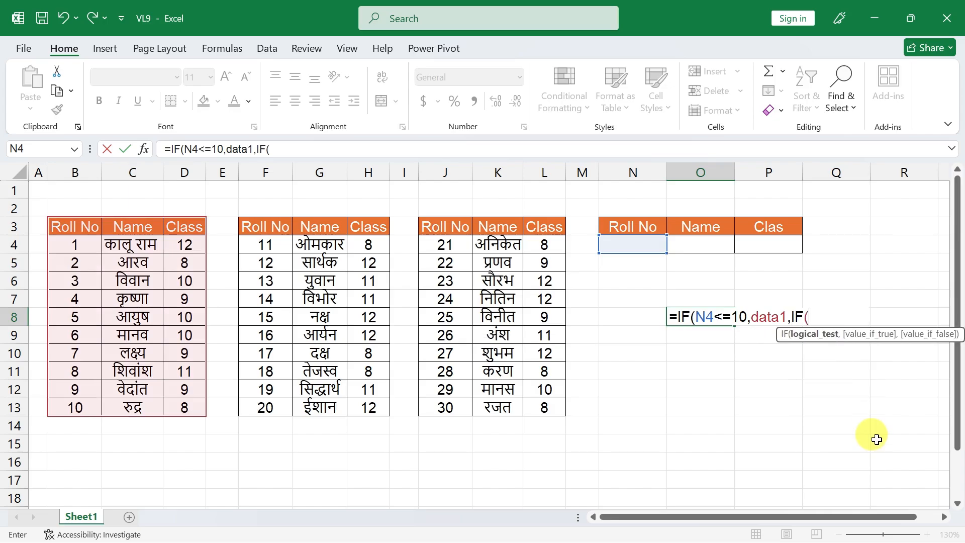
{"action": "left_click", "coordinate": [638, 245]}
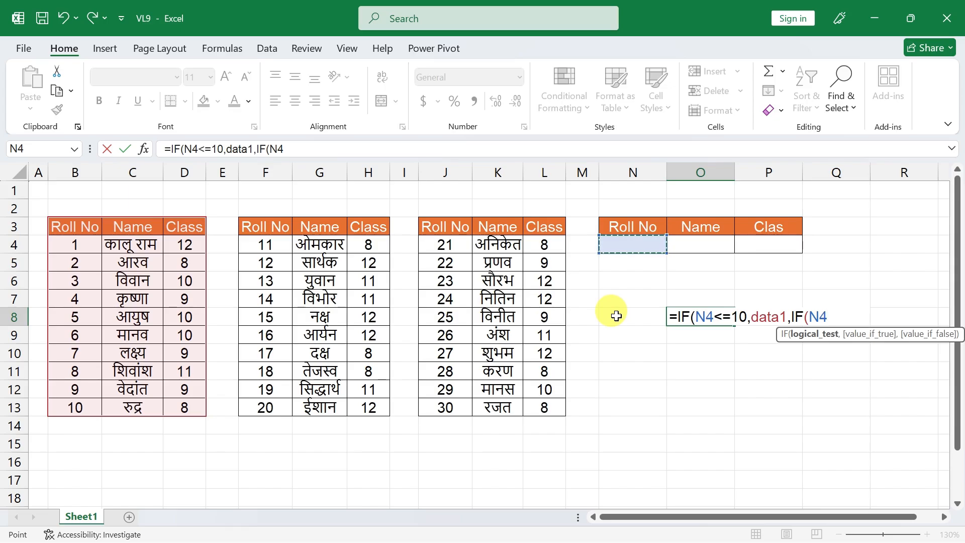
{"action": "type", "text": "<=20"}
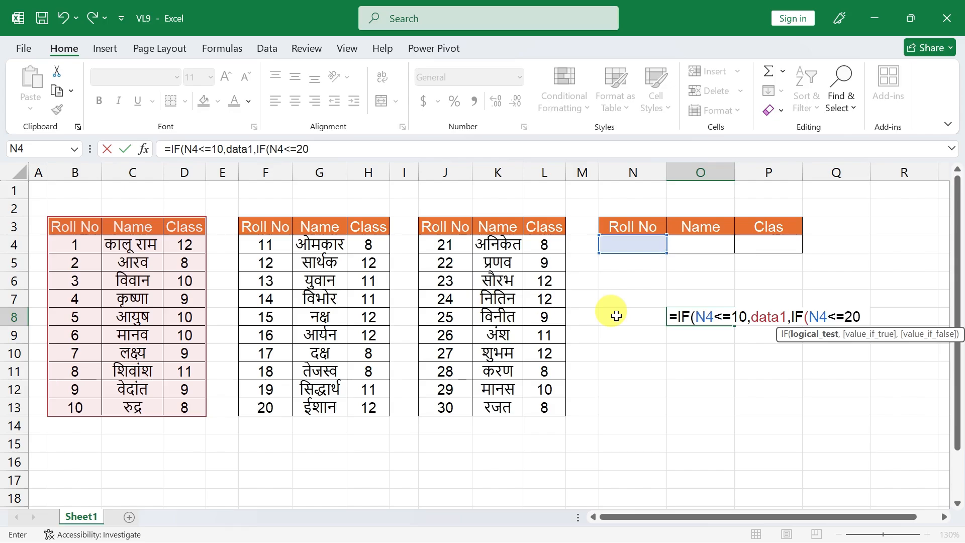
{"action": "type", "text": ",dat"}
{"action": "key", "text": "Down"}
{"action": "key", "text": "Tab"}
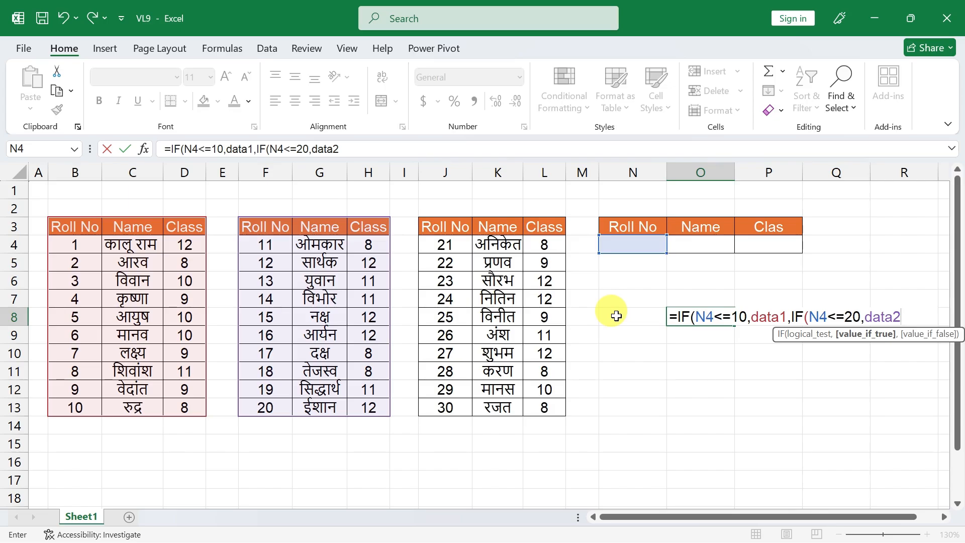
{"action": "type", "text": ","}
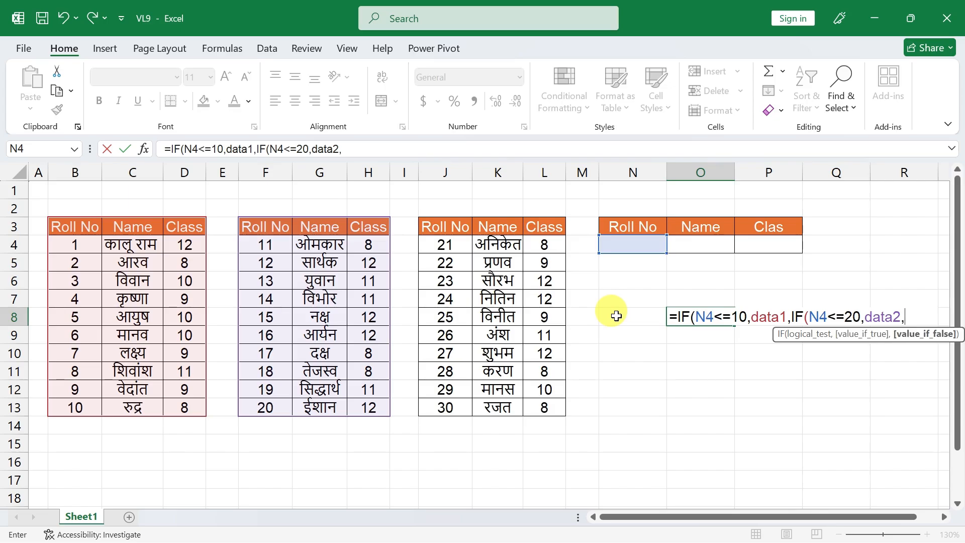
Nest a third IF returning data3 when N4<=30, close all three functions and enter the formula
{"action": "type", "text": "IF("}
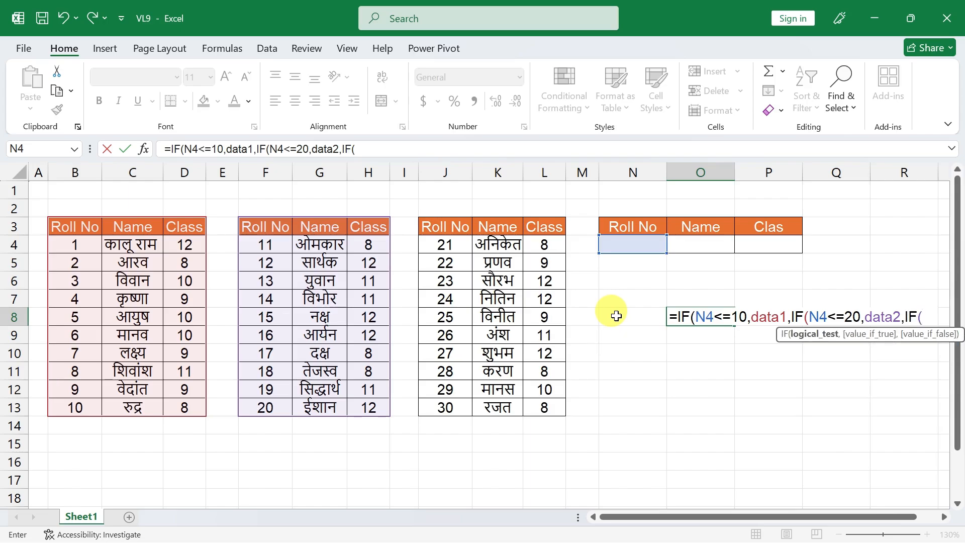
{"action": "left_click", "coordinate": [621, 238]}
{"action": "left_click", "coordinate": [938, 518]}
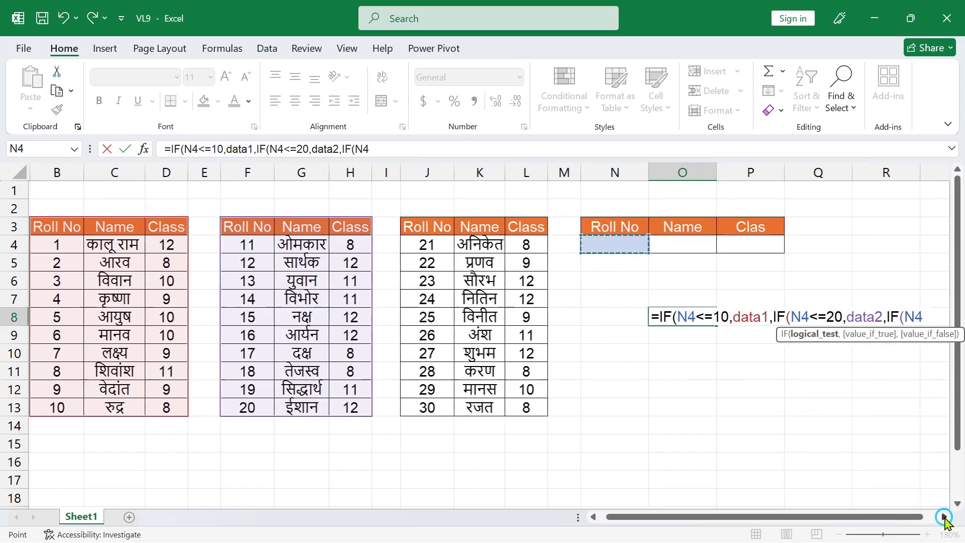
{"action": "type", "text": "<="}
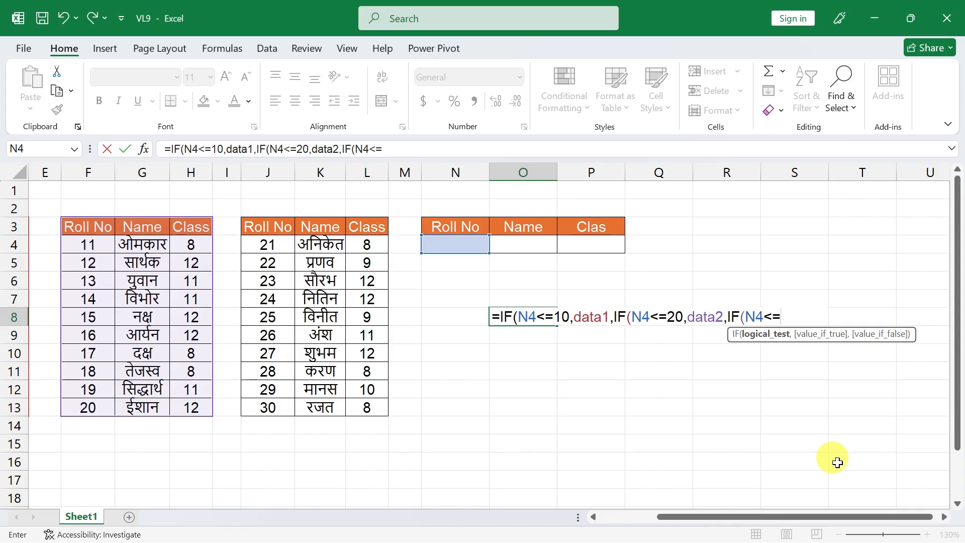
{"action": "type", "text": "30,data3"}
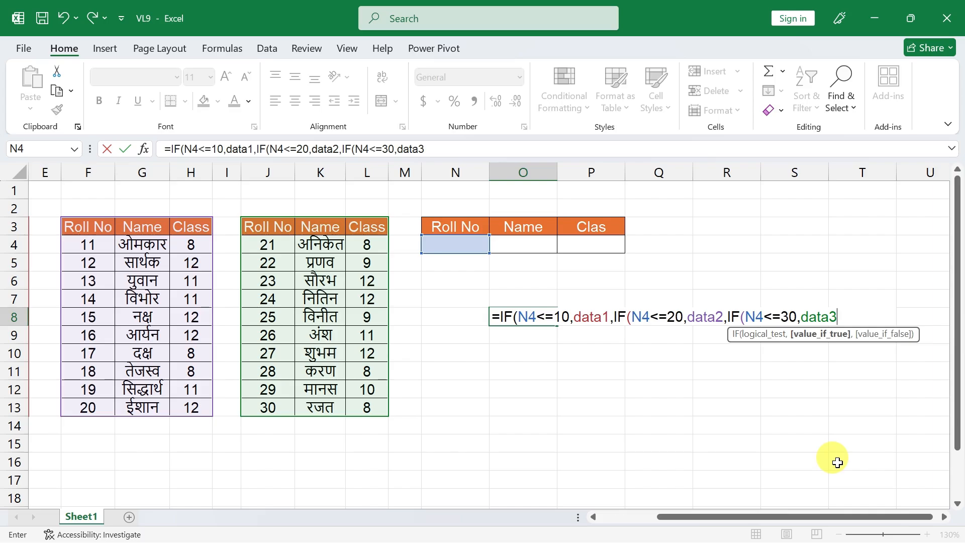
{"action": "type", "text": ")))"}
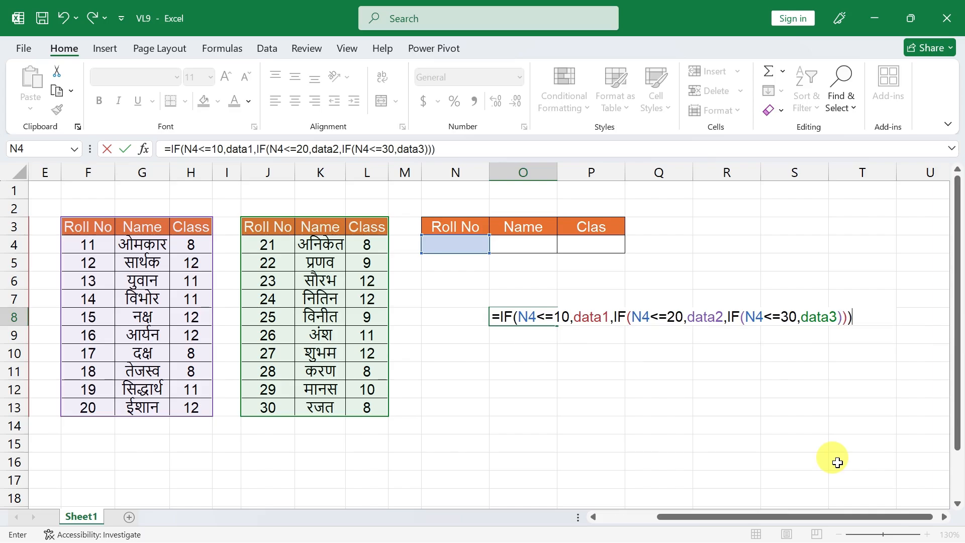
{"action": "key", "text": "Return"}
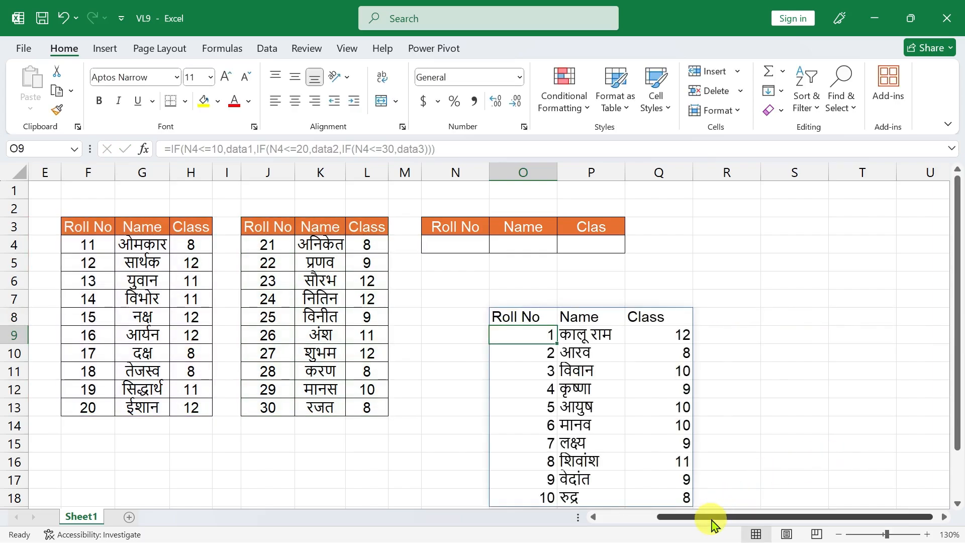
Enter roll number 10 in cell N4 of the lookup table to test the nested IF formula
{"action": "left_click_drag", "start_coordinate": [712, 522], "coordinate": [614, 523]}
{"action": "scroll", "coordinate": [807, 453], "scroll_direction": "down", "scroll_amount": 1}
{"action": "scroll", "coordinate": [807, 442], "scroll_direction": "up", "scroll_amount": 1}
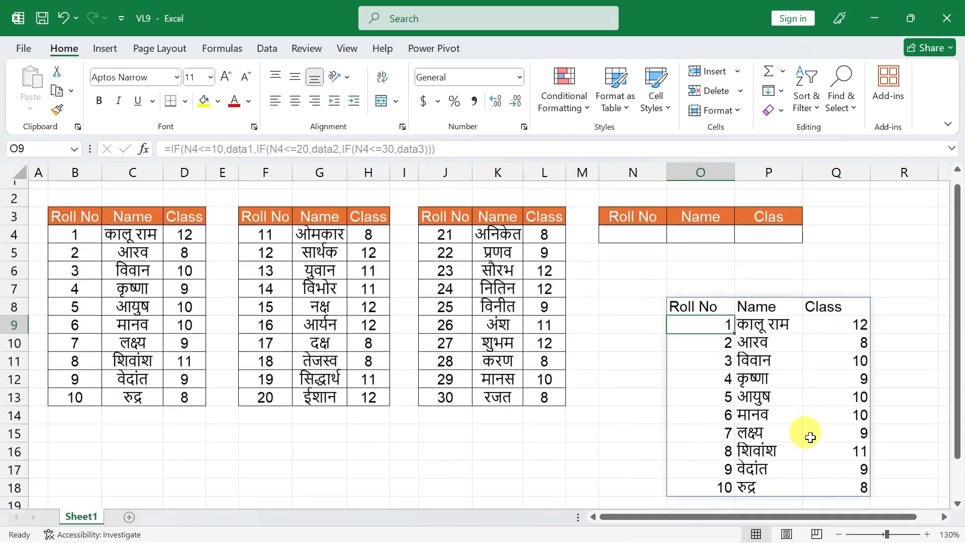
{"action": "left_click", "coordinate": [640, 245]}
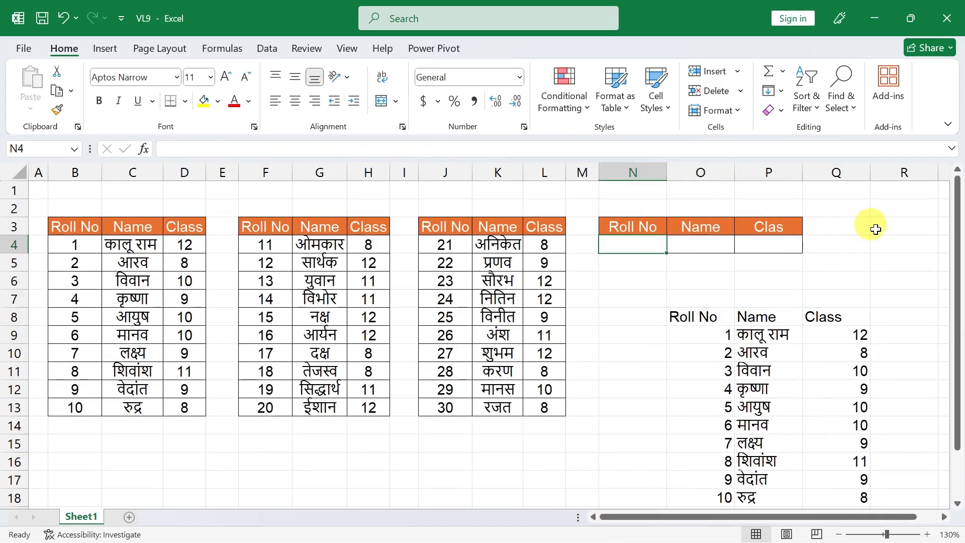
{"action": "type", "text": "0"}
{"action": "key", "text": "BackSpace"}
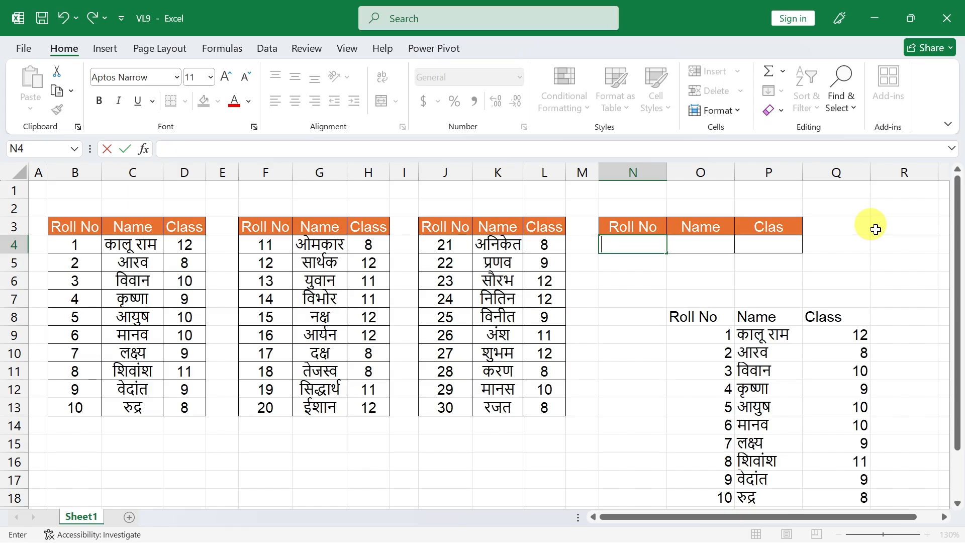
{"action": "type", "text": "10"}
{"action": "key", "text": "Return"}
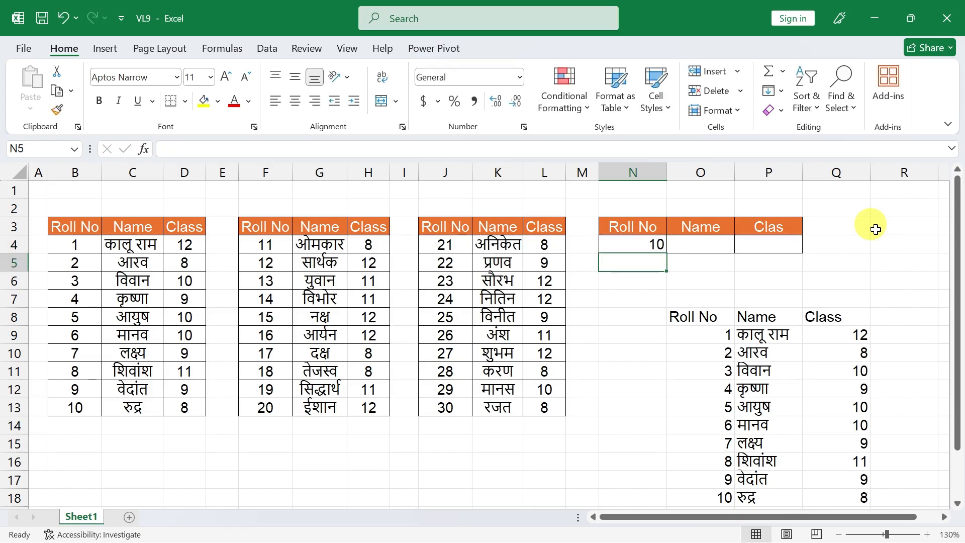
{"action": "left_click", "coordinate": [632, 243]}
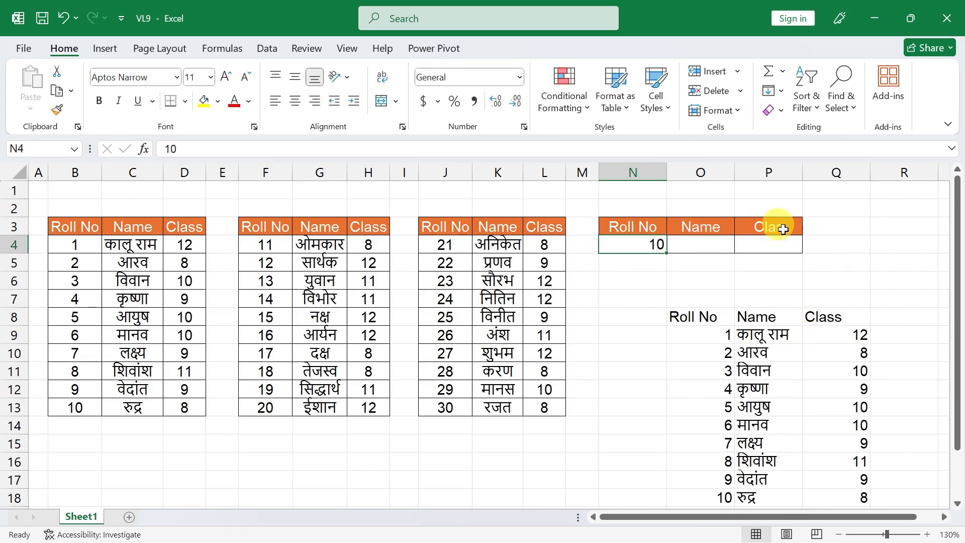
Enter roll number 11 in cell N4 to test the nested IF formula against the second table
{"action": "type", "text": "11"}
{"action": "key", "text": "Return"}
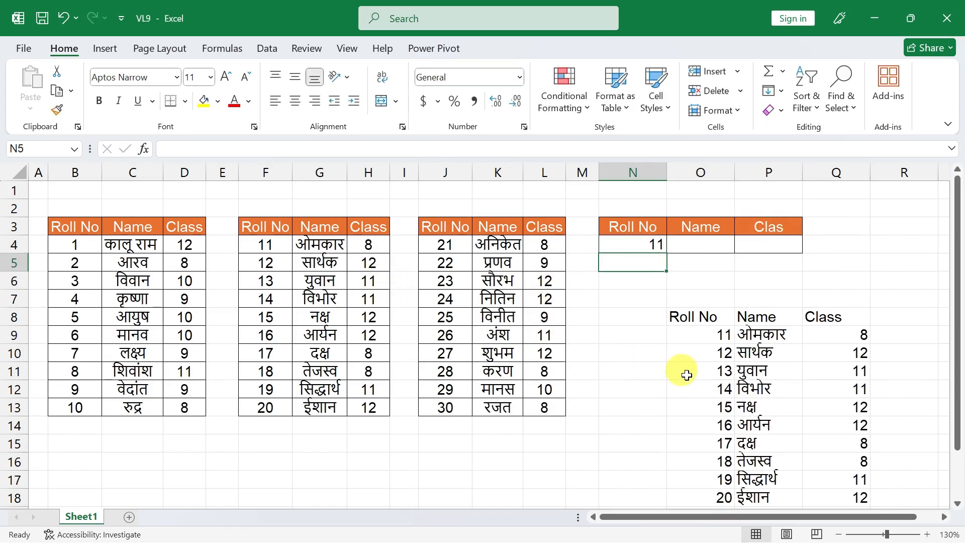
{"action": "scroll", "coordinate": [687, 375], "scroll_direction": "down", "scroll_amount": 1}
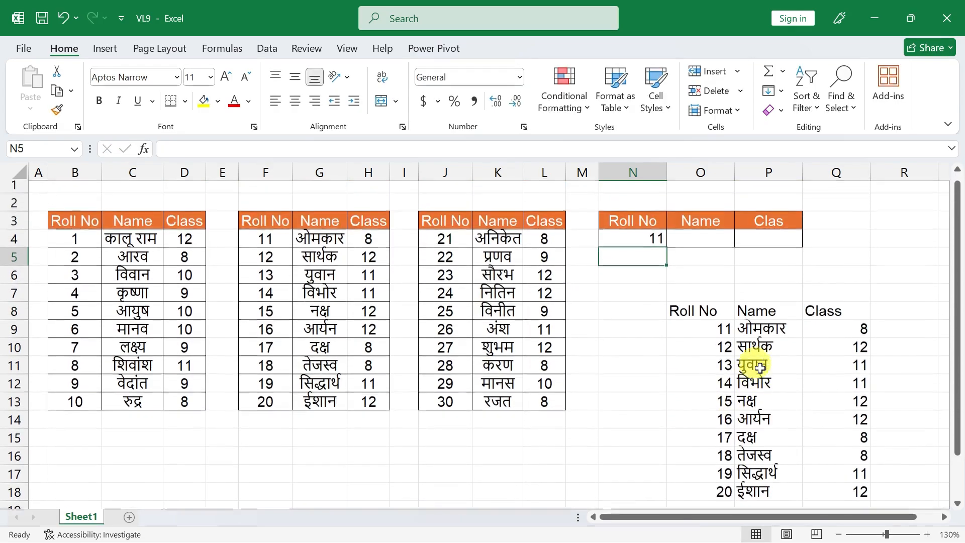
{"action": "scroll", "coordinate": [760, 368], "scroll_direction": "up", "scroll_amount": 1}
Enter roll number 30 in cell N4 and compare the formula's output with the third student table
{"action": "left_click", "coordinate": [619, 241]}
{"action": "type", "text": "3"}
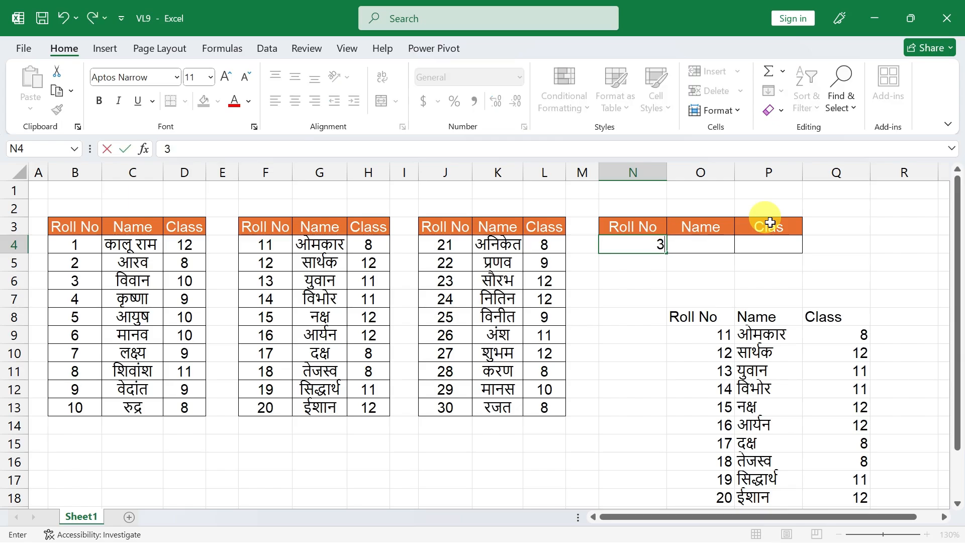
{"action": "type", "text": "0"}
{"action": "key", "text": "Return"}
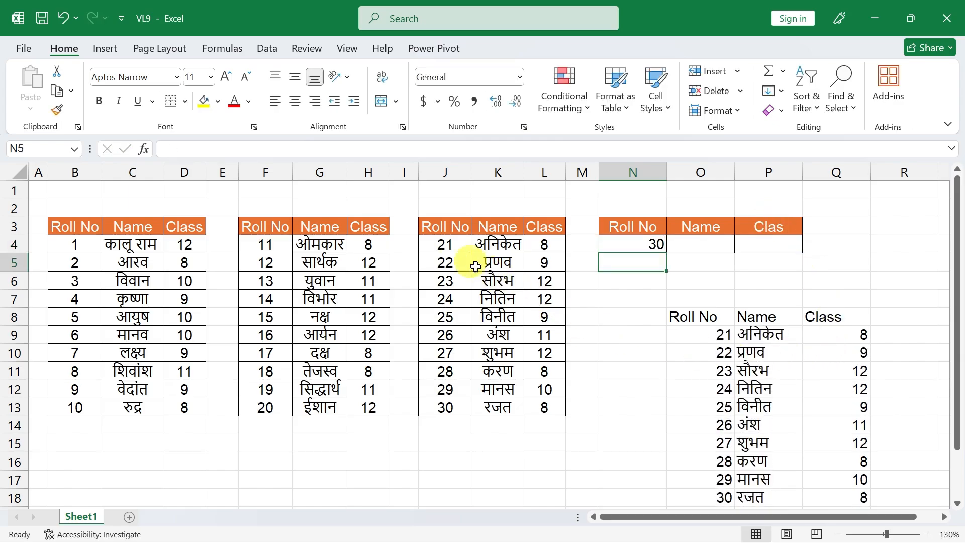
{"action": "left_click_drag", "start_coordinate": [446, 227], "coordinate": [544, 407]}
{"action": "left_click", "coordinate": [722, 405]}
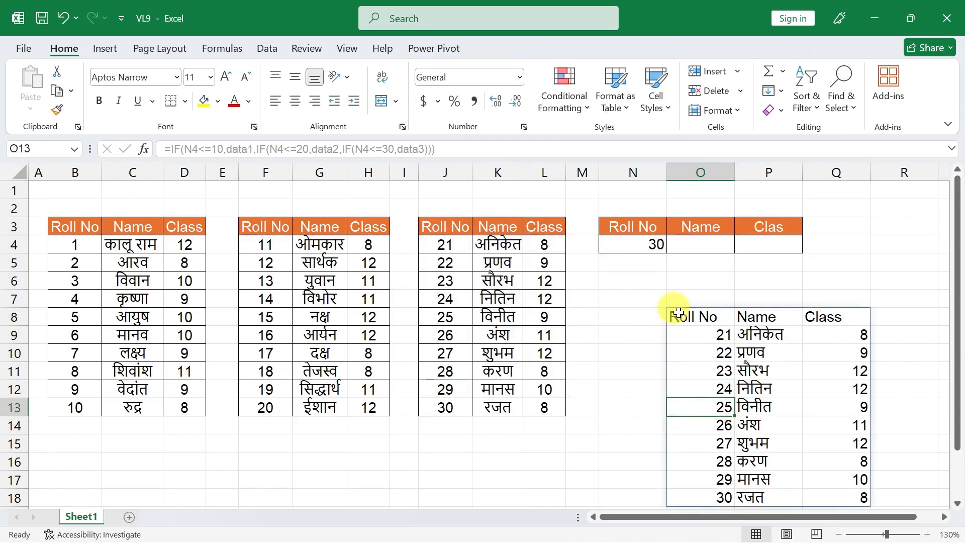
Enter roll number 31 in cell N4 to test a value beyond all three tables
{"action": "left_click", "coordinate": [646, 243]}
{"action": "type", "text": "31"}
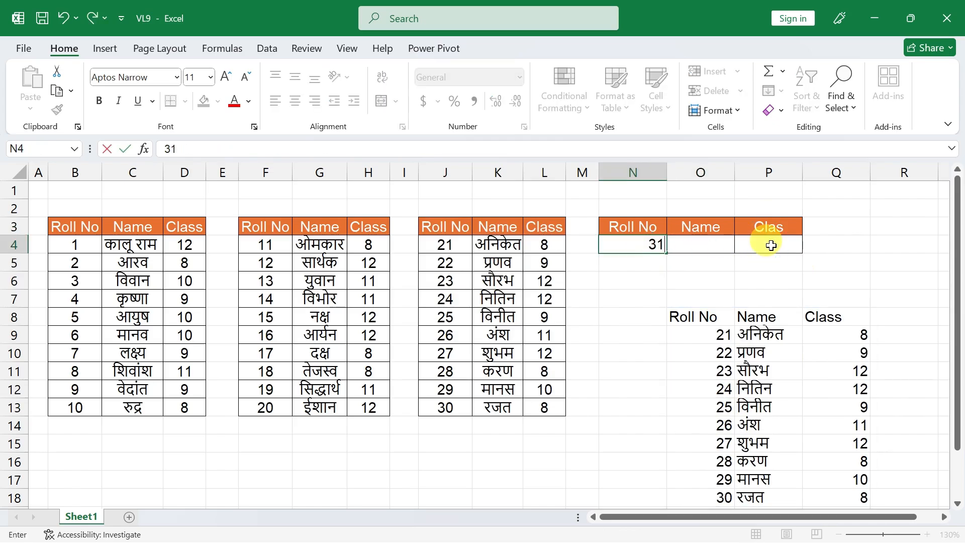
{"action": "key", "text": "Return"}
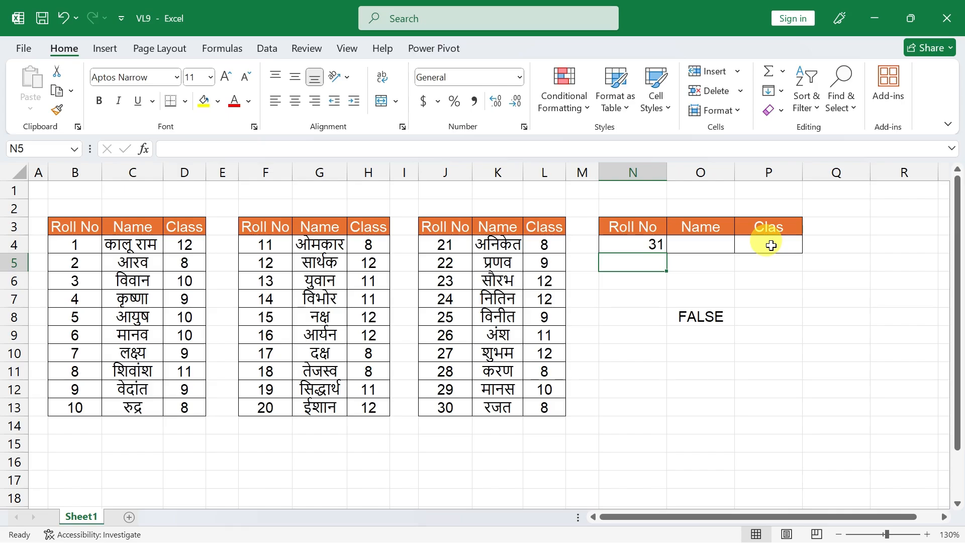
Enter roll number 21 in cell N4 and compare the formula's output with the third student table
{"action": "key", "text": "Up"}
{"action": "type", "text": "21"}
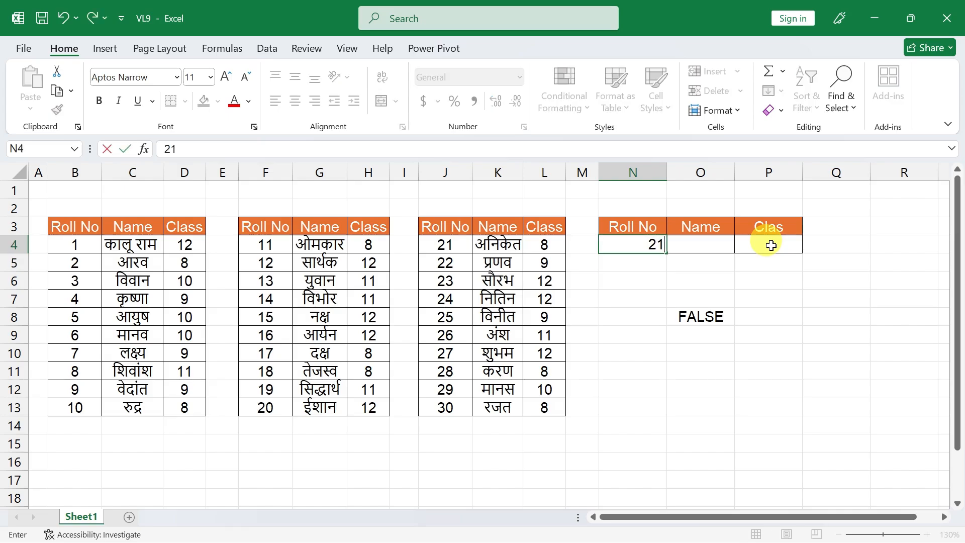
{"action": "key", "text": "Return"}
{"action": "left_click", "coordinate": [744, 334]}
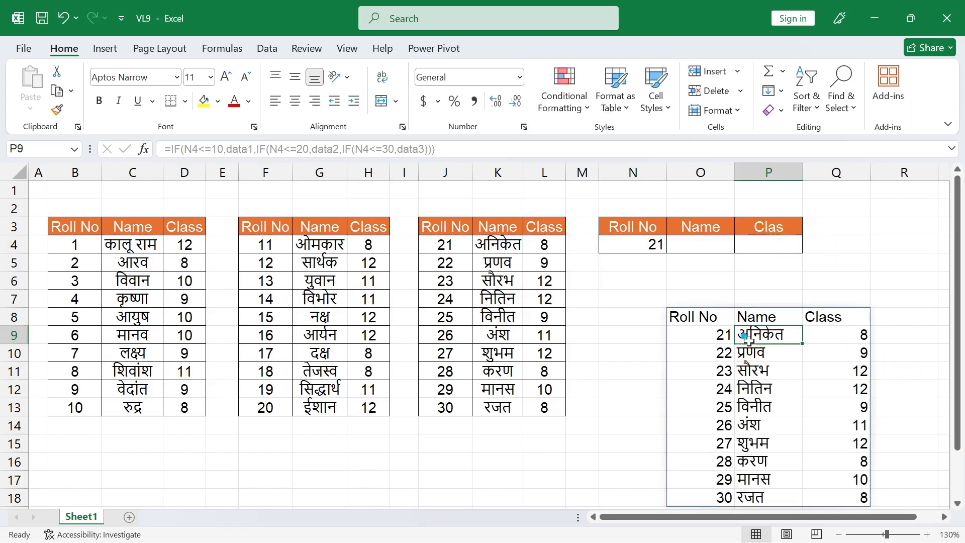
{"action": "left_click_drag", "start_coordinate": [445, 226], "coordinate": [545, 408]}
Delete the test nested IF formula in cell O8 together with its spilled output
{"action": "left_click", "coordinate": [701, 316]}
{"action": "key", "text": "ctrl+shift+Right"}
{"action": "key", "text": "ctrl+shift+Down"}
{"action": "key", "text": "Delete"}
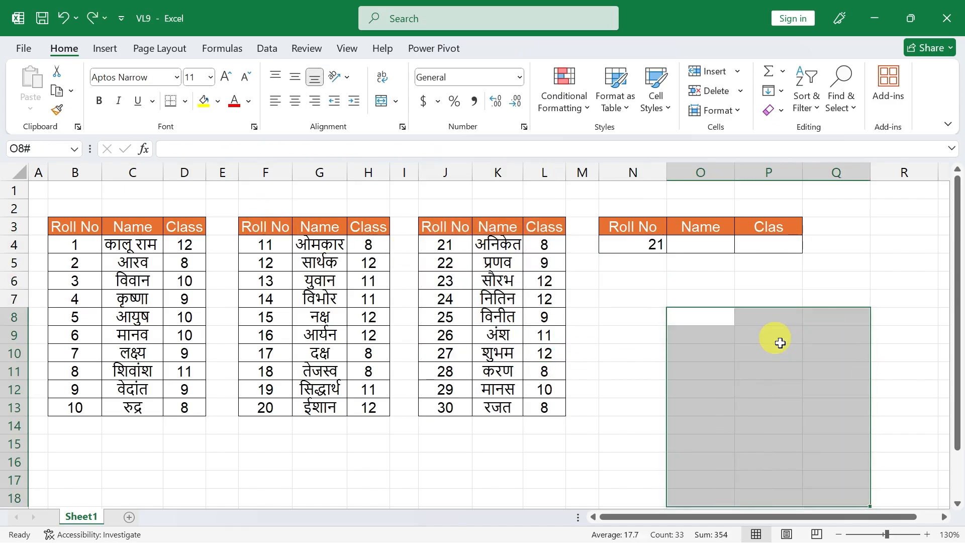
Clear the test roll number from cell N4 of the lookup table
{"action": "key", "text": "Up"}
{"action": "key", "text": "Up"}
{"action": "key", "text": "Up"}
{"action": "key", "text": "Up"}
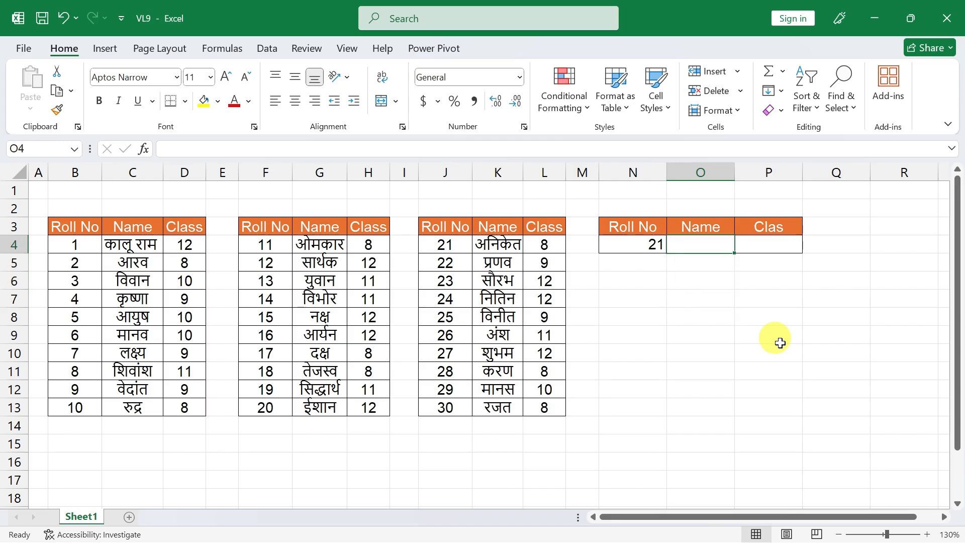
{"action": "key", "text": "Left"}
{"action": "key", "text": "Delete"}
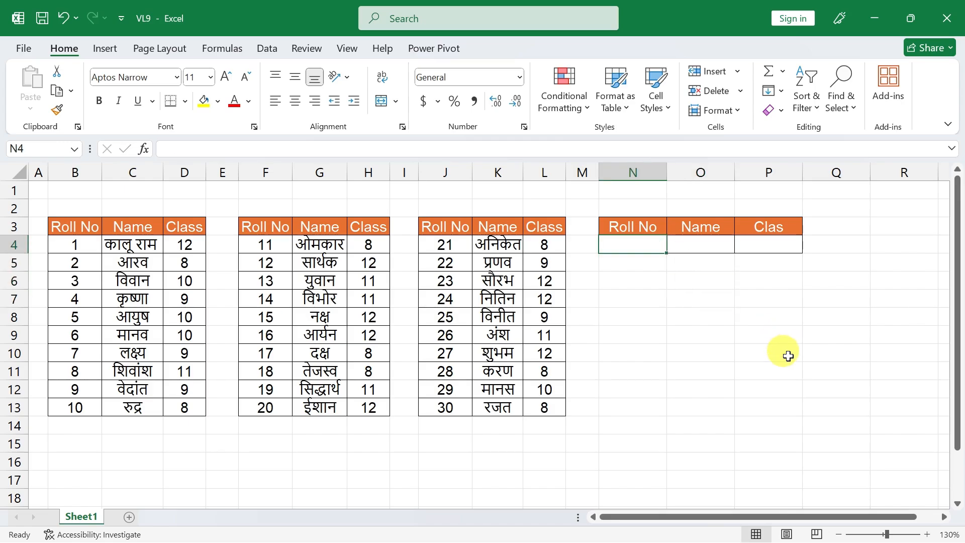
Begin a VLOOKUP formula in cell O4 under Name, with N4 as the lookup value
{"action": "left_click", "coordinate": [714, 247]}
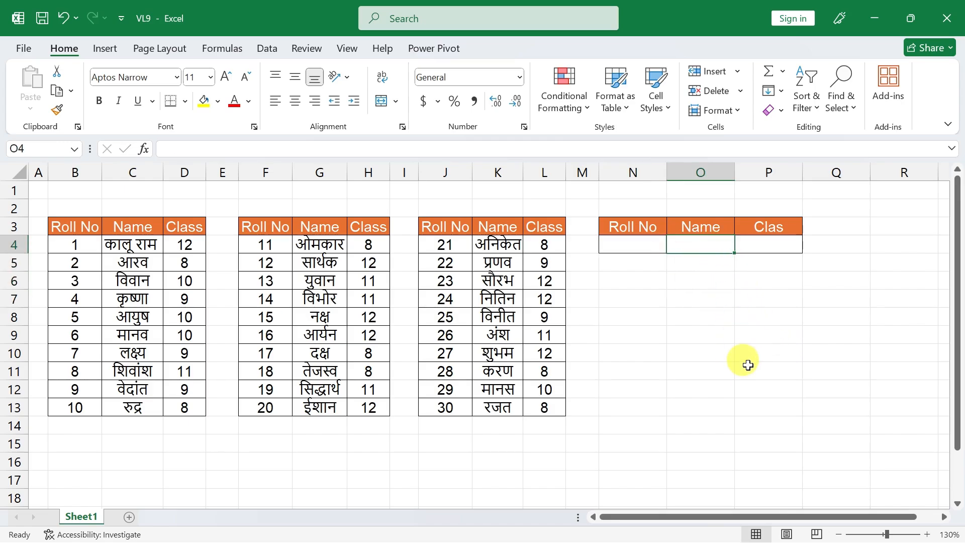
{"action": "type", "text": "=vl"}
{"action": "key", "text": "Tab"}
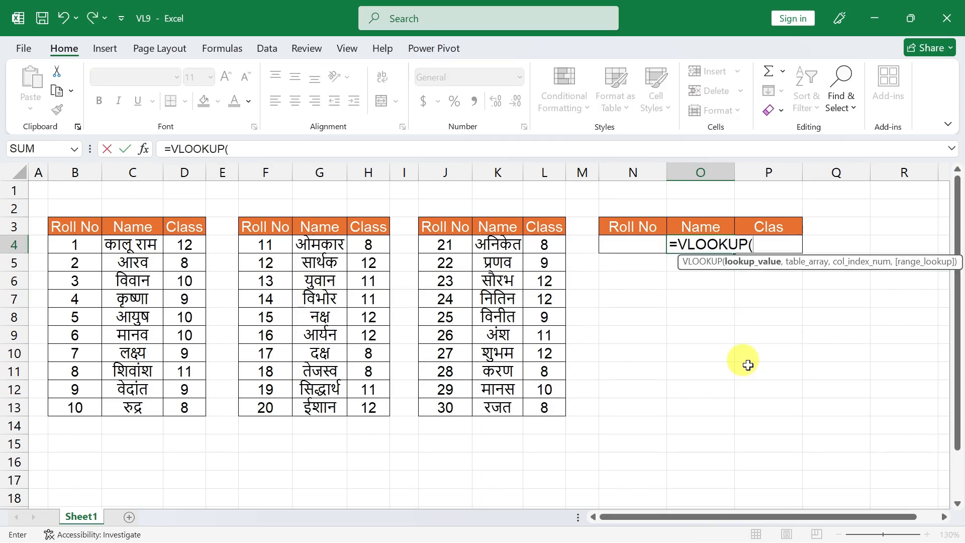
{"action": "key", "text": "Left"}
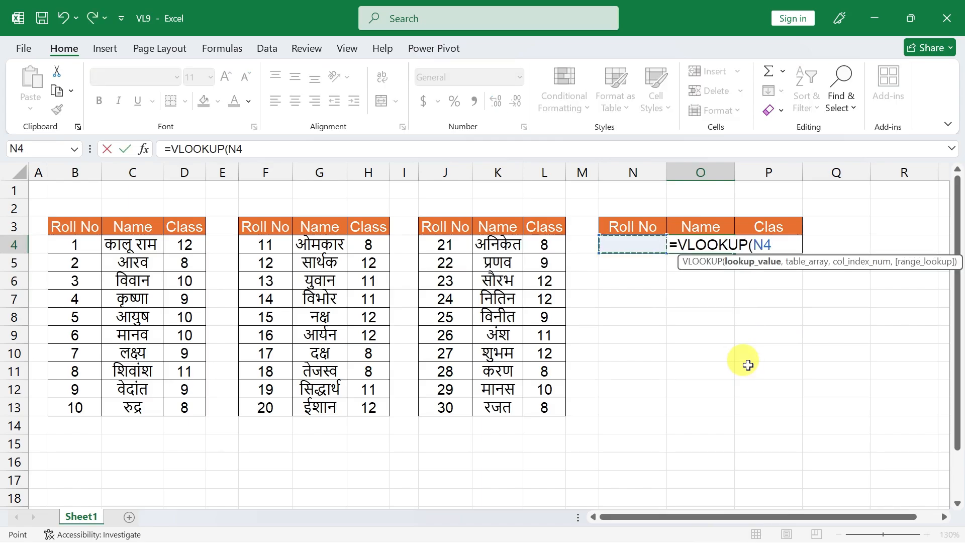
{"action": "type", "text": ","}
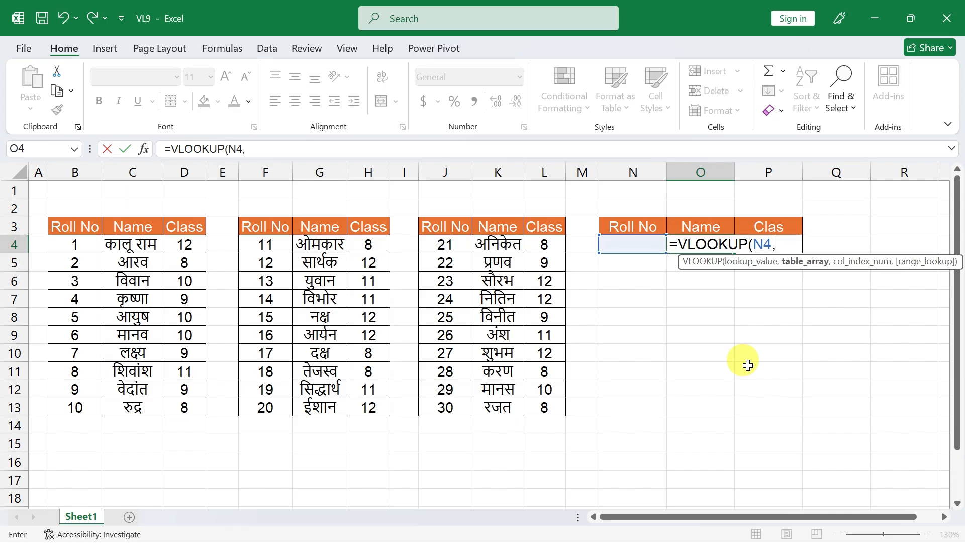
Start an IF as the VLOOKUP's table array, returning data1 when N4<=10
{"action": "type", "text": "if"}
{"action": "key", "text": "Tab"}
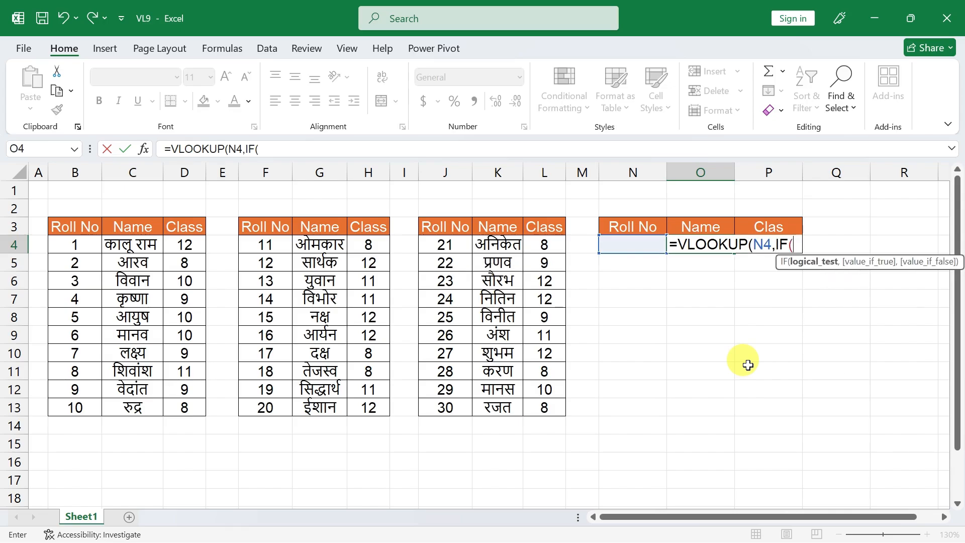
{"action": "key", "text": "Left"}
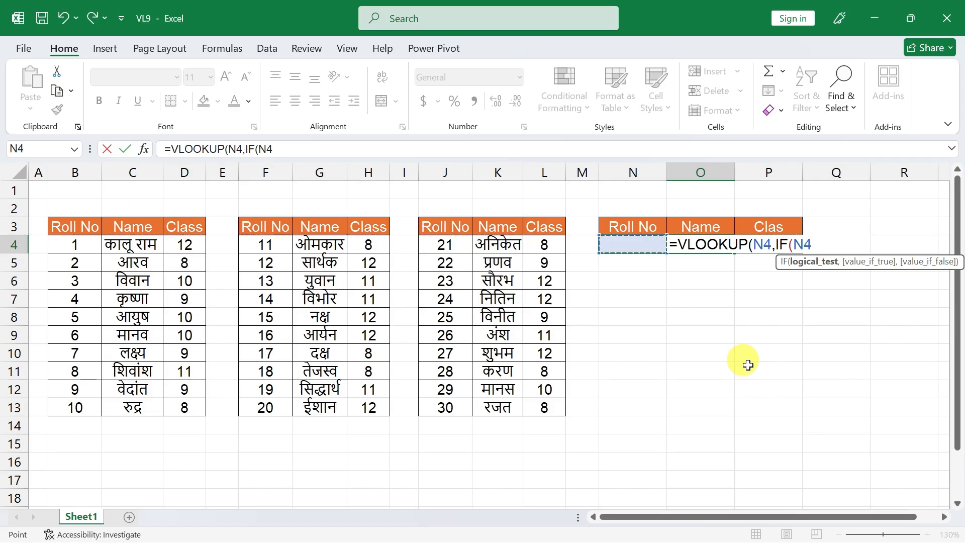
{"action": "type", "text": "<=10"}
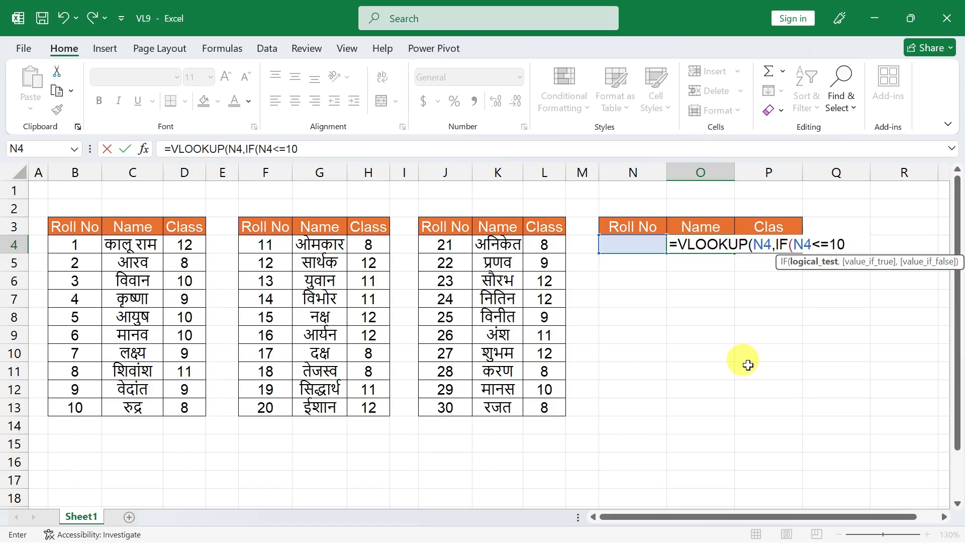
{"action": "type", "text": ",data1"}
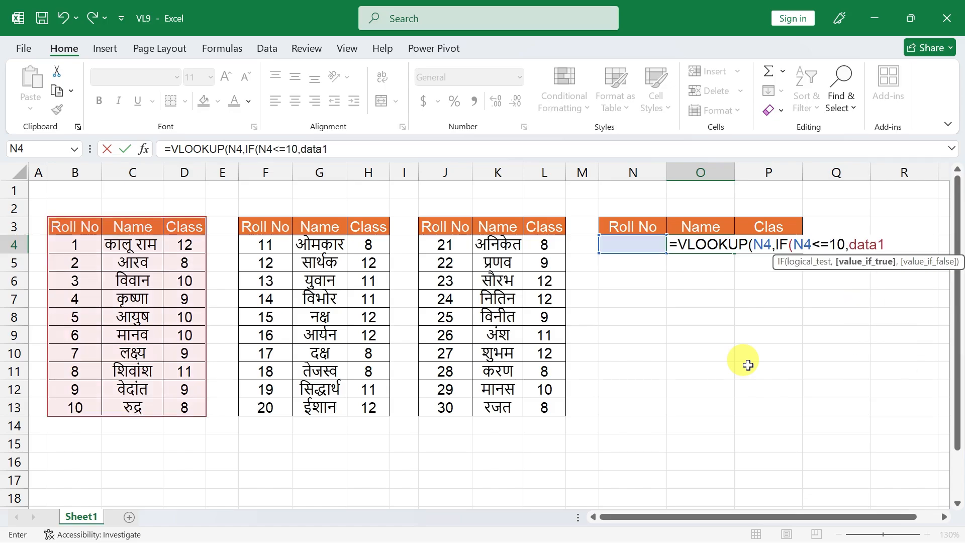
Nest a second IF as the false value inside the VLOOKUP, returning data2 when N4<=20
{"action": "type", "text": ","}
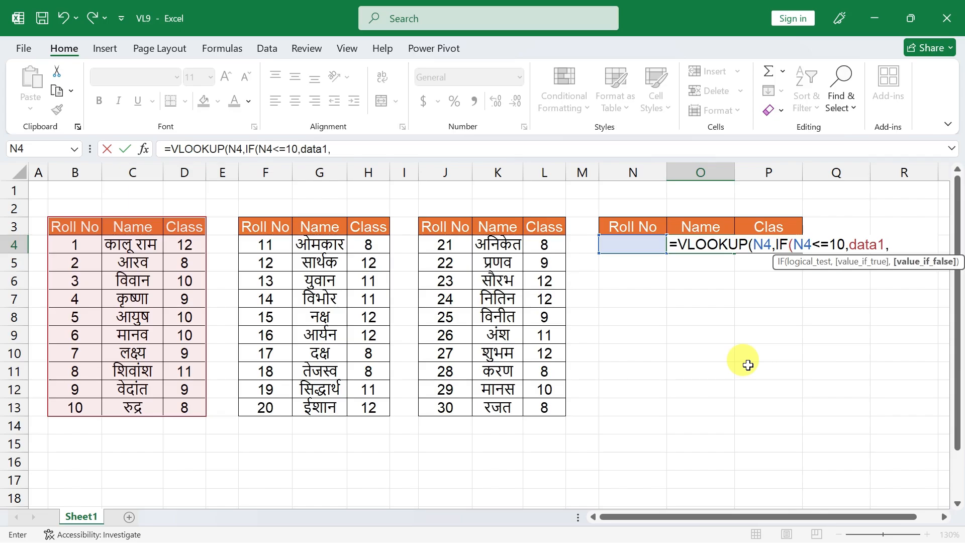
{"action": "type", "text": "if"}
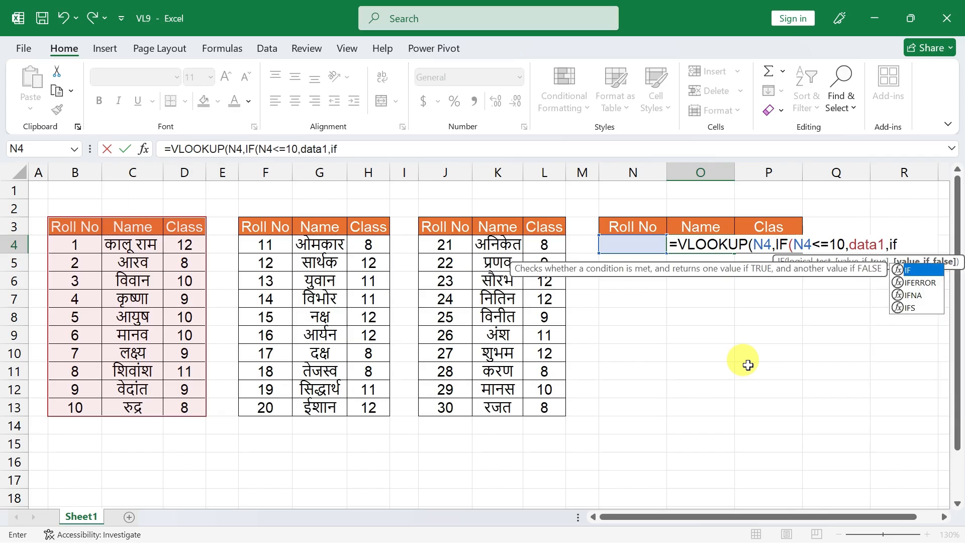
{"action": "type", "text": "("}
{"action": "key", "text": "Left"}
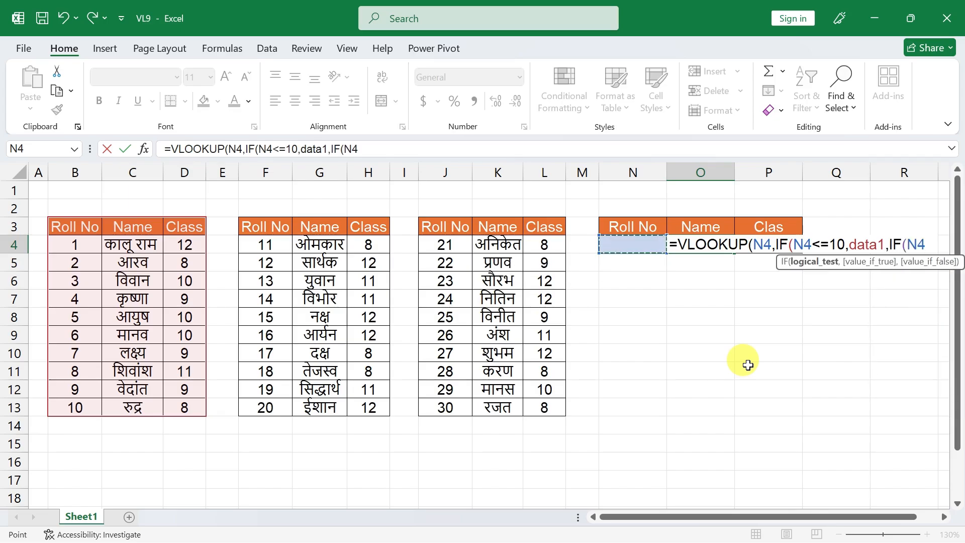
{"action": "type", "text": "<=20"}
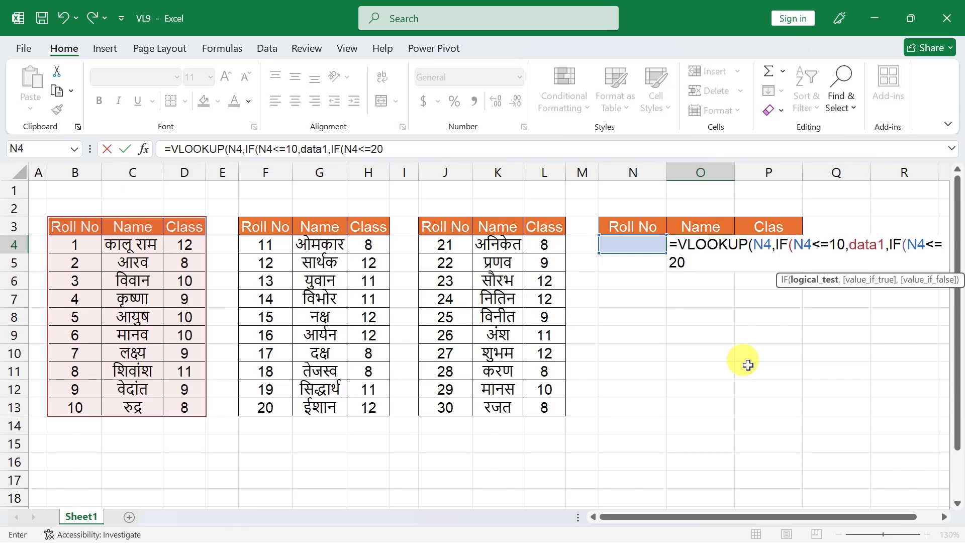
{"action": "type", "text": ",dat"}
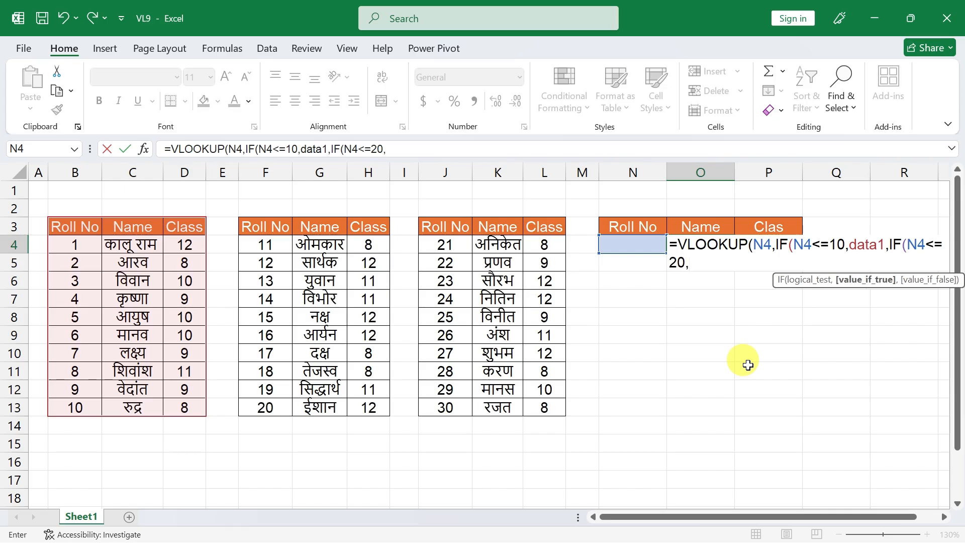
{"action": "key", "text": "Down"}
{"action": "key", "text": "Tab"}
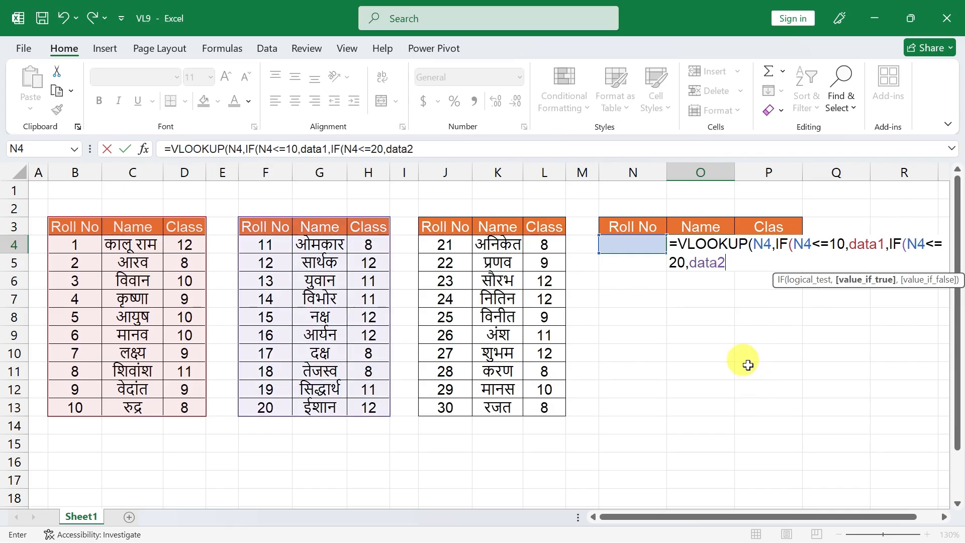
Nest a third IF inside the VLOOKUP returning data3 when N4<=30, and close all three IF functions
{"action": "type", "text": ",if"}
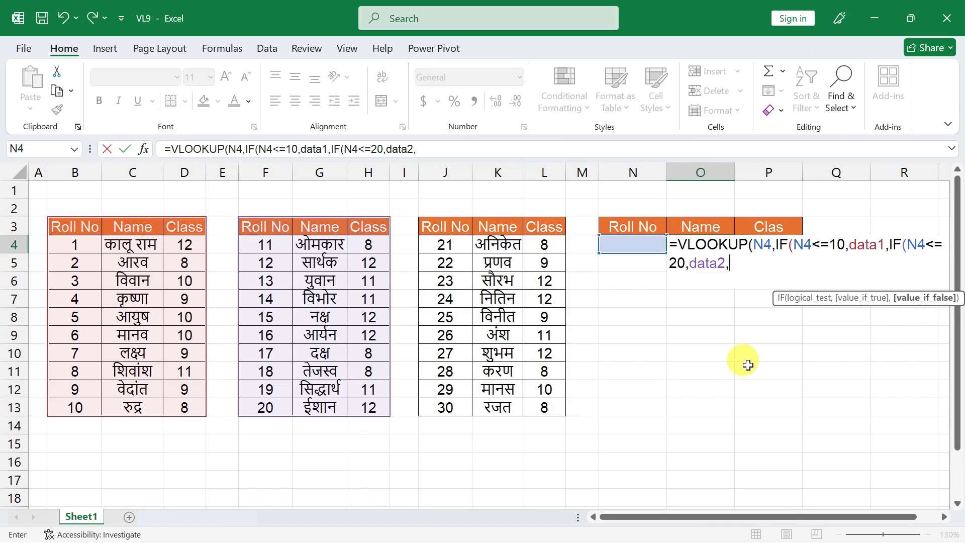
{"action": "key", "text": "Tab"}
{"action": "key", "text": "Left"}
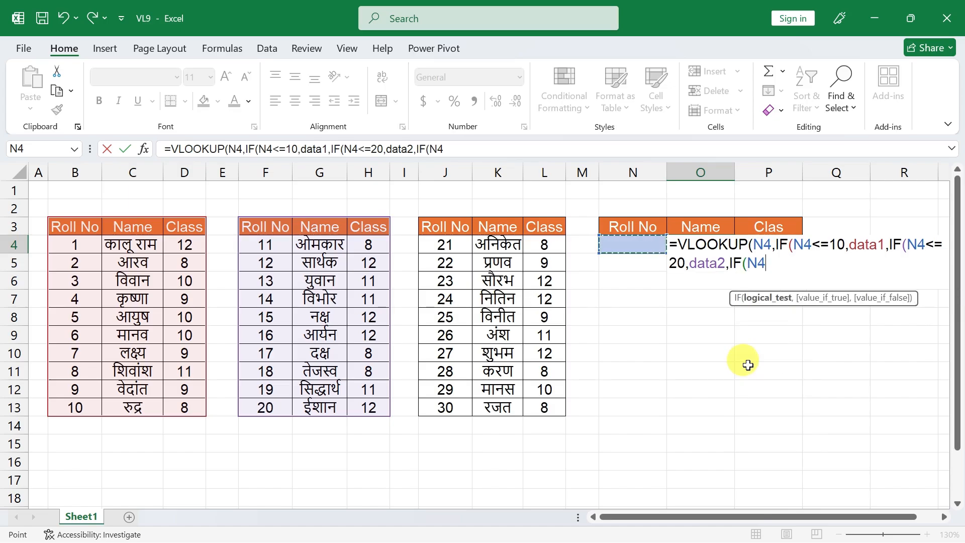
{"action": "type", "text": "<=30"}
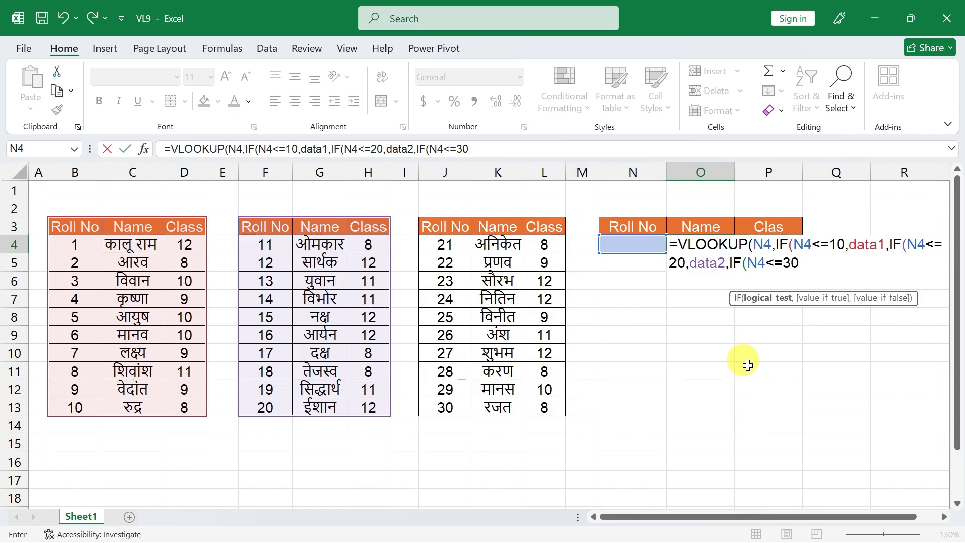
{"action": "type", "text": ",da"}
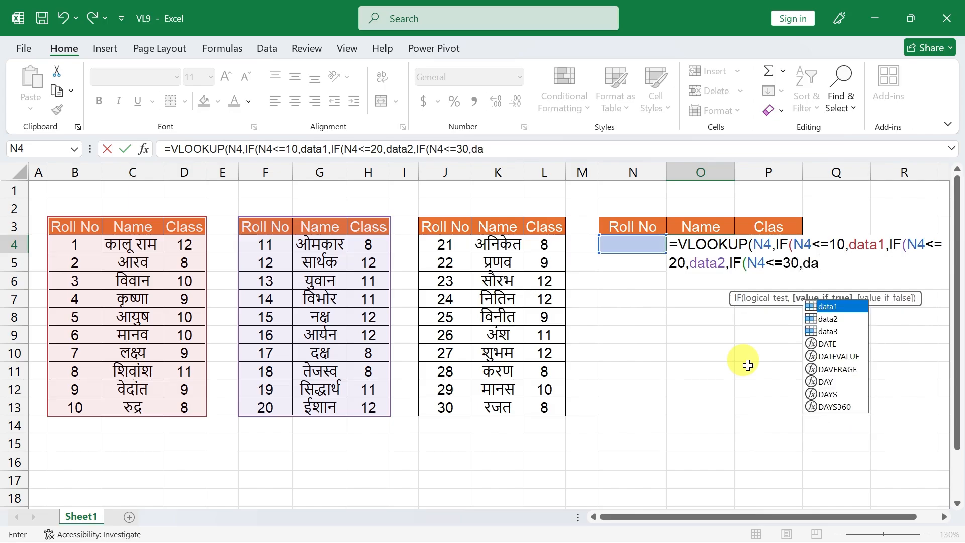
{"action": "key", "text": "Down"}
{"action": "key", "text": "Down"}
{"action": "key", "text": "Tab"}
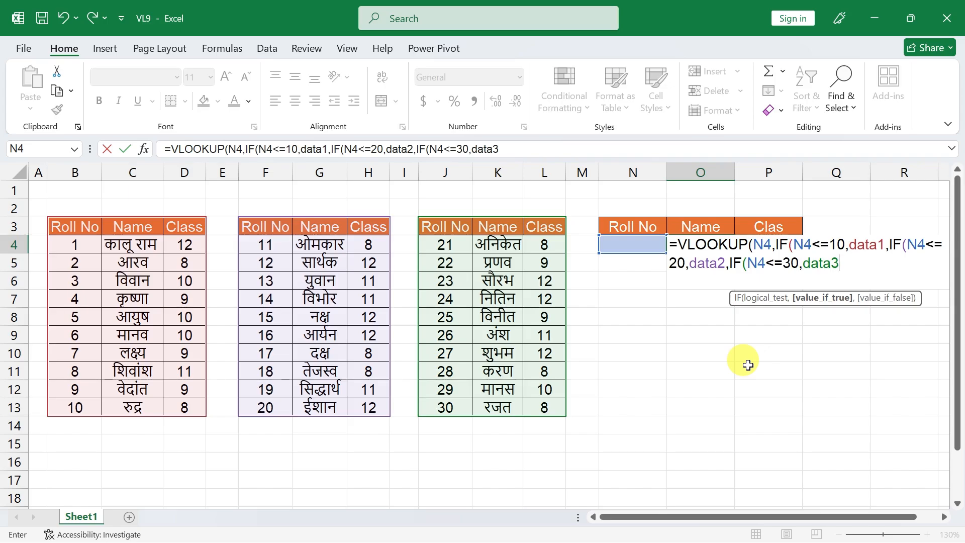
{"action": "type", "text": ")))"}
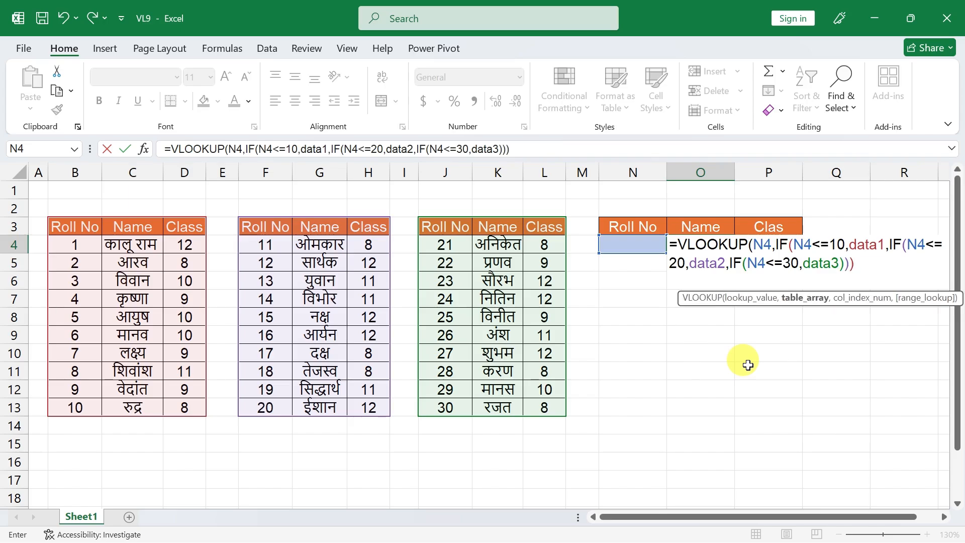
Finish the VLOOKUP with column index 2 and range lookup 0 for an exact match, and enter the formula
{"action": "type", "text": ","}
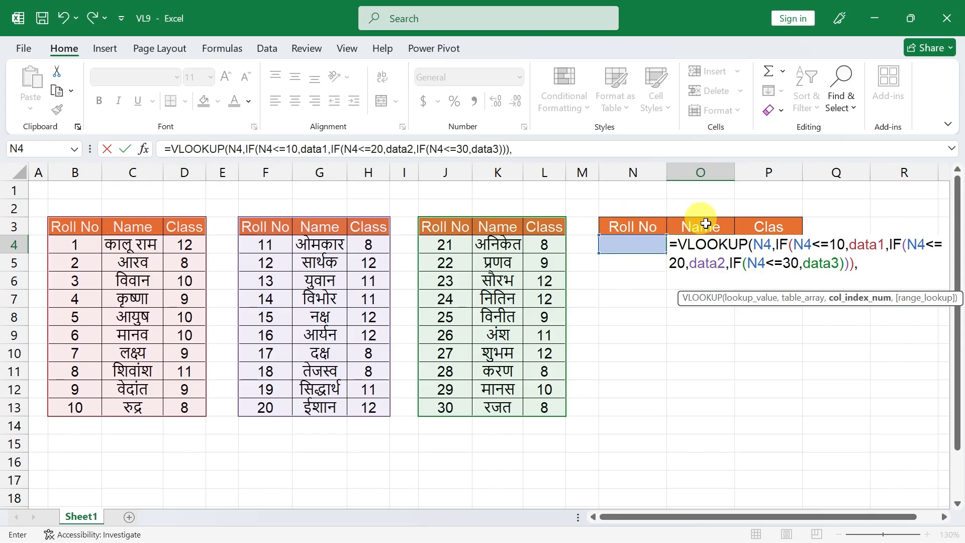
{"action": "type", "text": "2,0"}
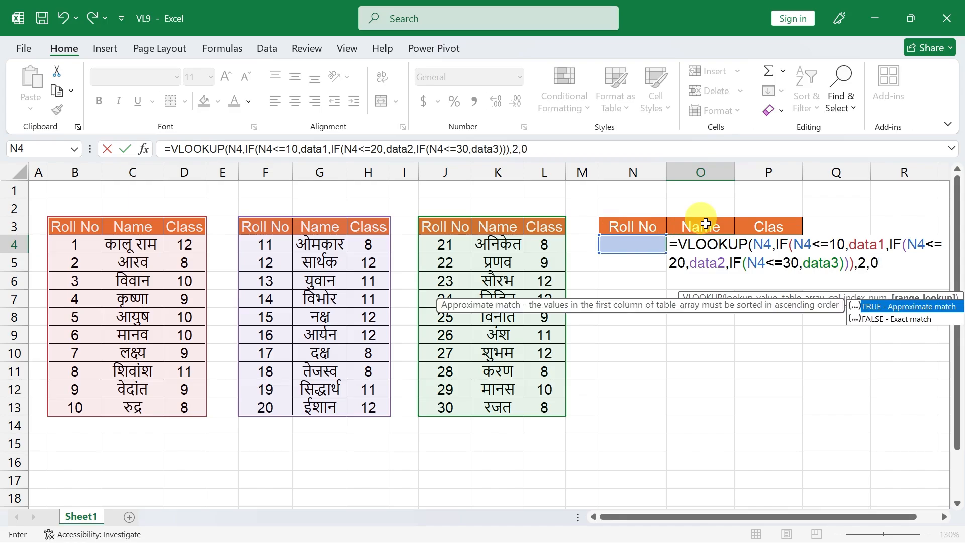
{"action": "key", "text": "Return"}
{"action": "key", "text": "Return"}
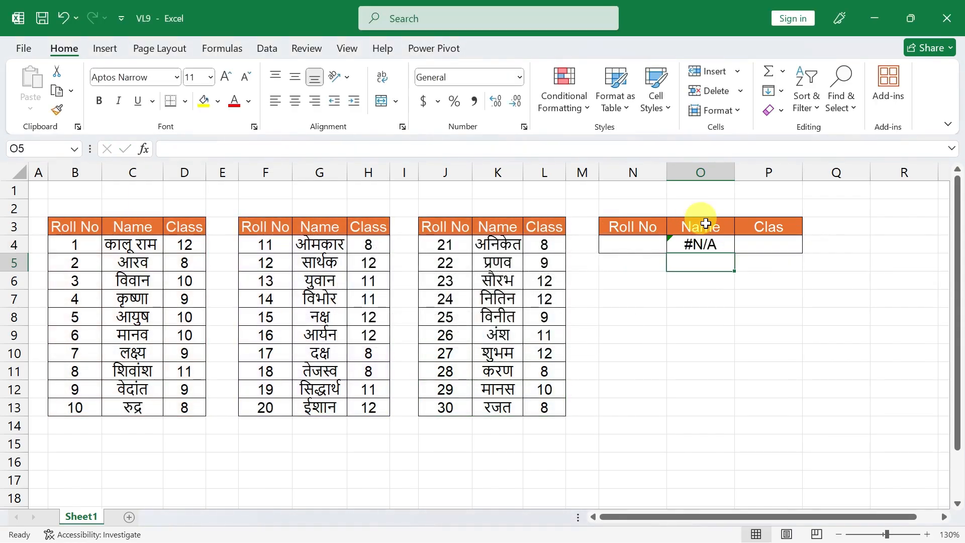
Enter roll number 1 in N4 to test the Name lookup against the first table
{"action": "key", "text": "Up"}
{"action": "key", "text": "Left"}
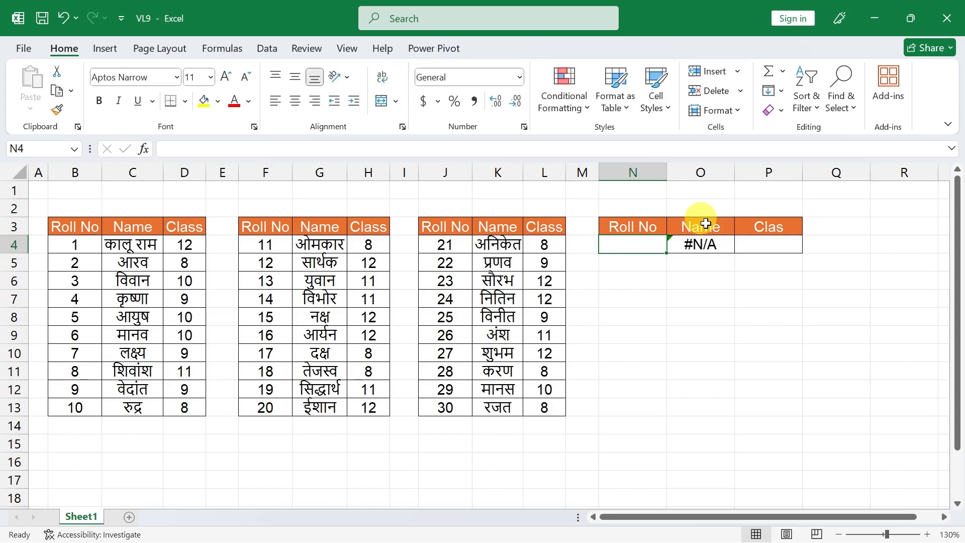
{"action": "type", "text": "1"}
{"action": "key", "text": "Return"}
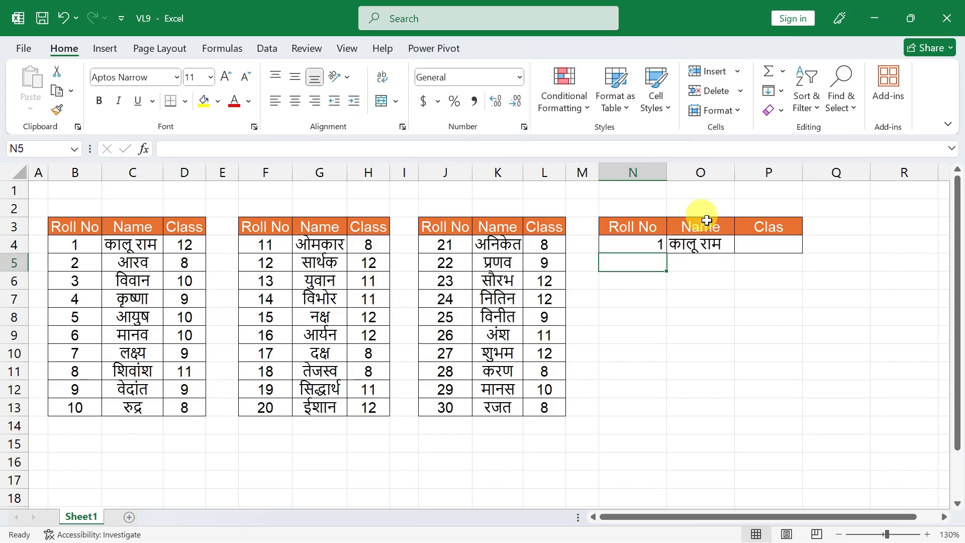
{"action": "left_click", "coordinate": [696, 251]}
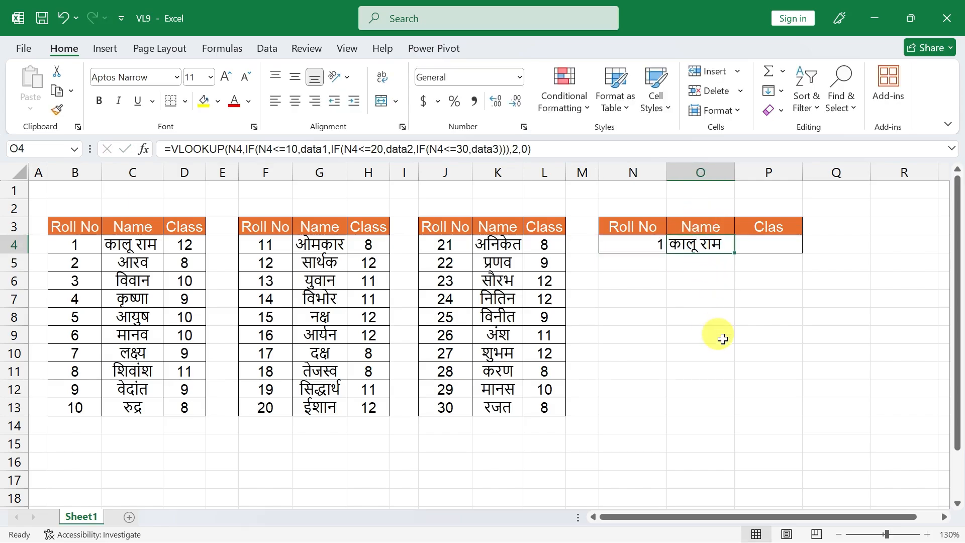
Enter roll number 27 in N4 and compare the looked-up name with its row in the third table
{"action": "left_click", "coordinate": [638, 244]}
{"action": "type", "text": "2"}
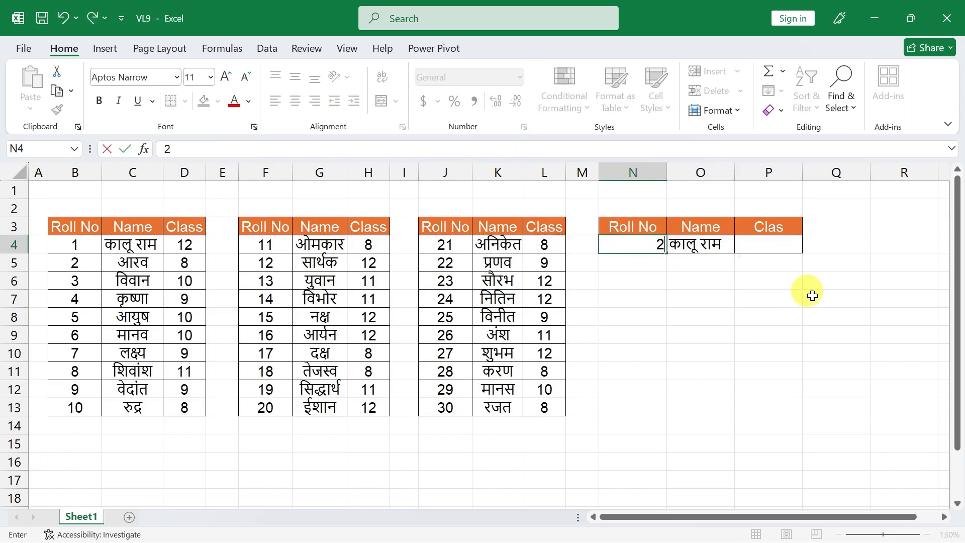
{"action": "type", "text": "7"}
{"action": "key", "text": "Return"}
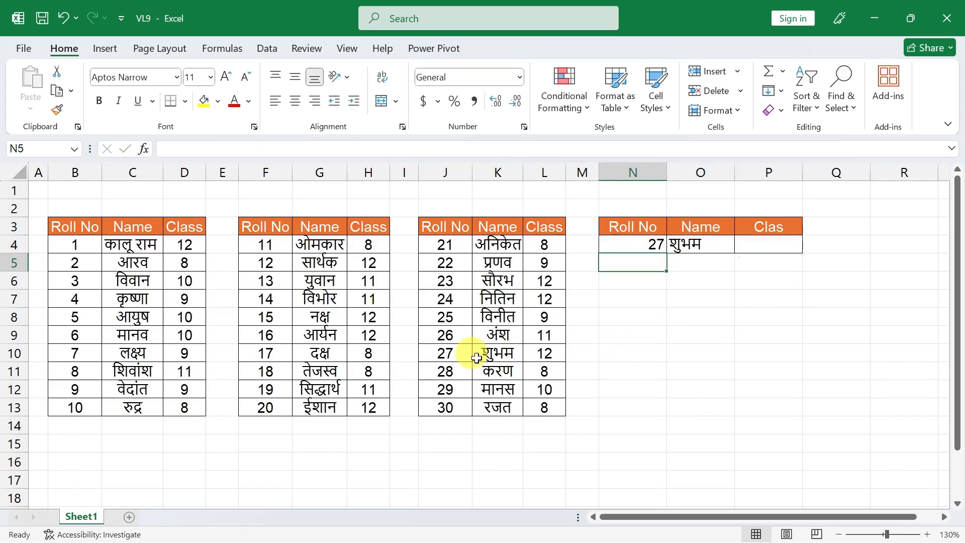
{"action": "left_click_drag", "start_coordinate": [456, 352], "coordinate": [496, 354]}
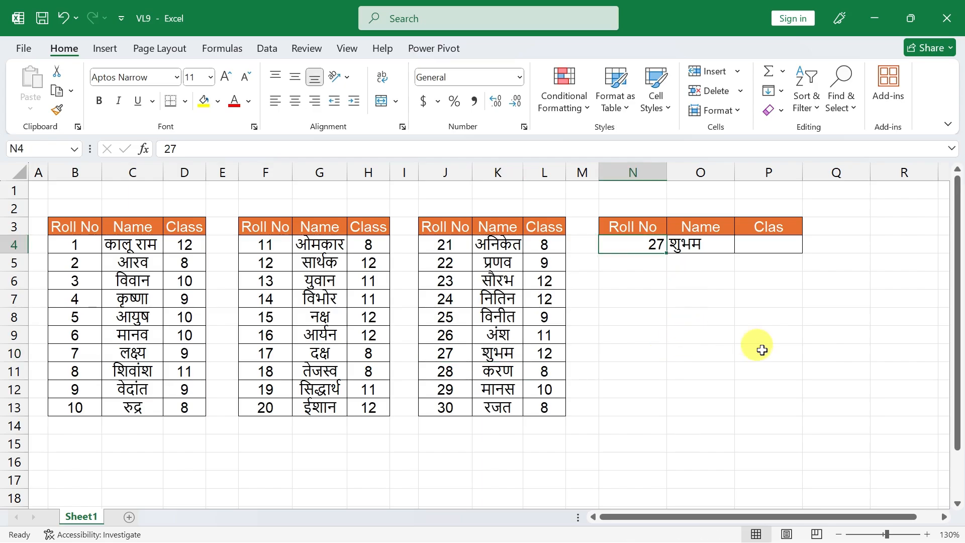
Test the Name lookup with the out-of-range roll number 31 in N4 and check the formula in O4
{"action": "type", "text": "31"}
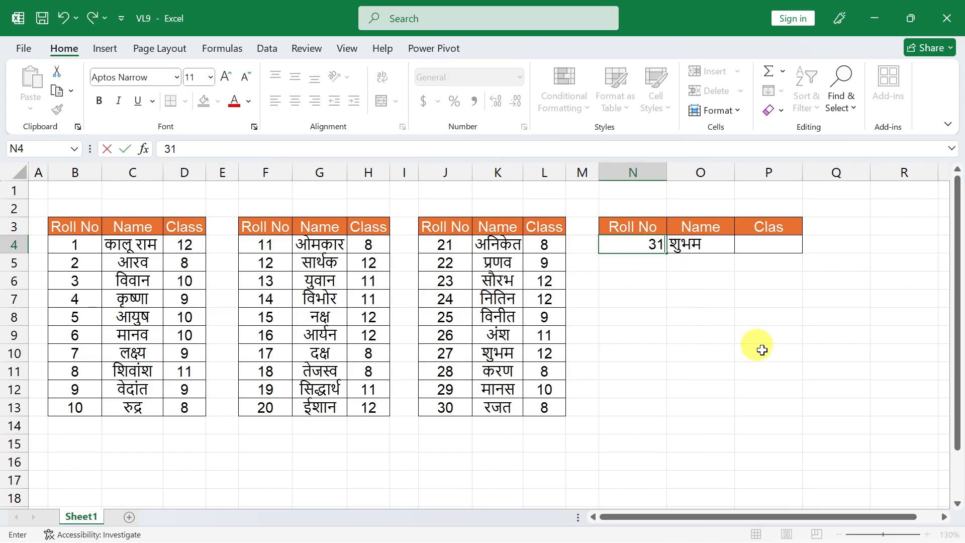
{"action": "key", "text": "Return"}
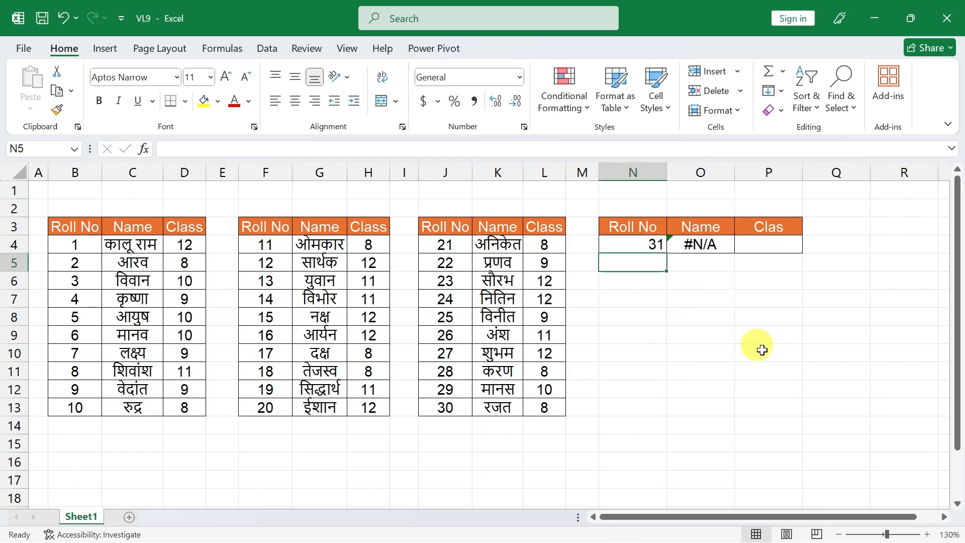
{"action": "key", "text": "Up"}
{"action": "key", "text": "Right"}
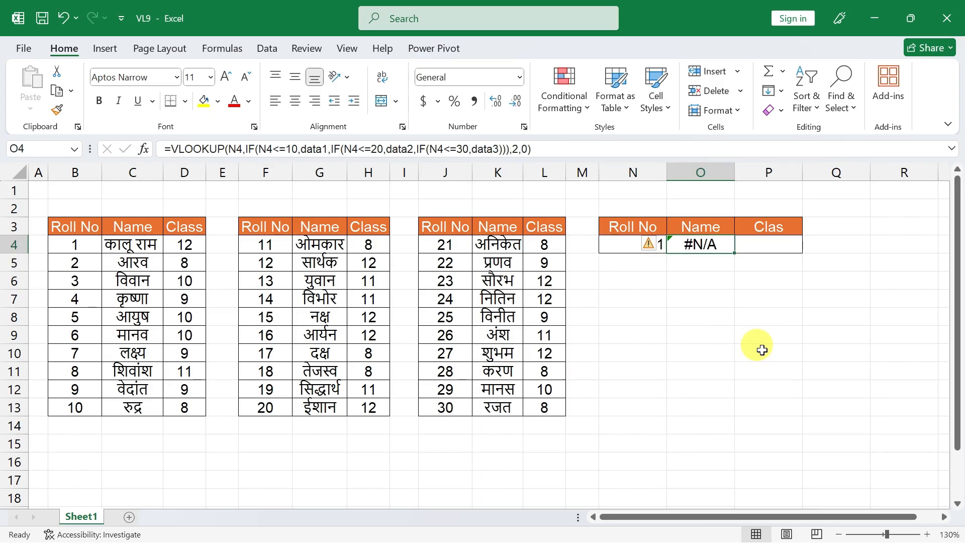
{"action": "key", "text": "Left"}
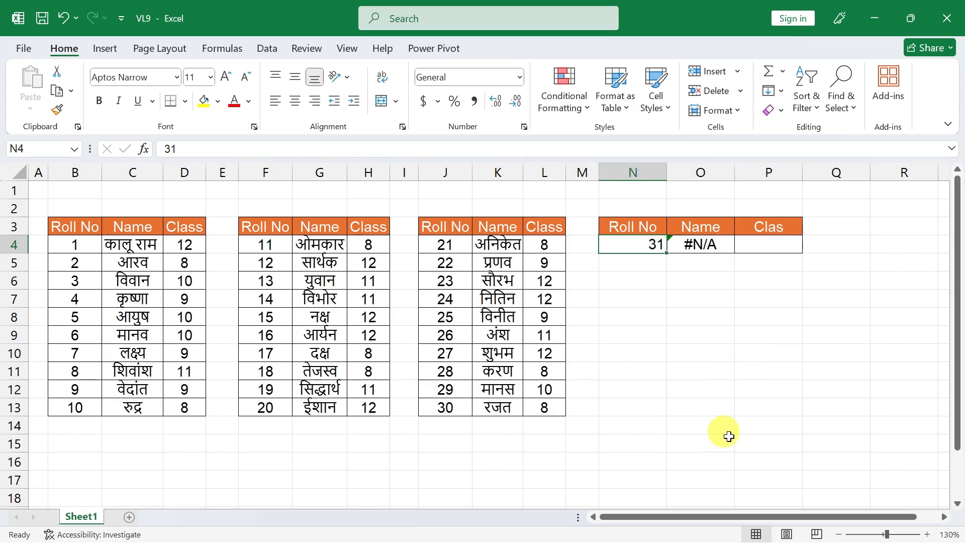
Set the roll number in N4 to 22 and compare the looked-up name with its row in the third table
{"action": "type", "text": "22"}
{"action": "key", "text": "Escape"}
{"action": "key", "text": "Up"}
{"action": "key", "text": "Down"}
{"action": "type", "text": "22"}
{"action": "key", "text": "Return"}
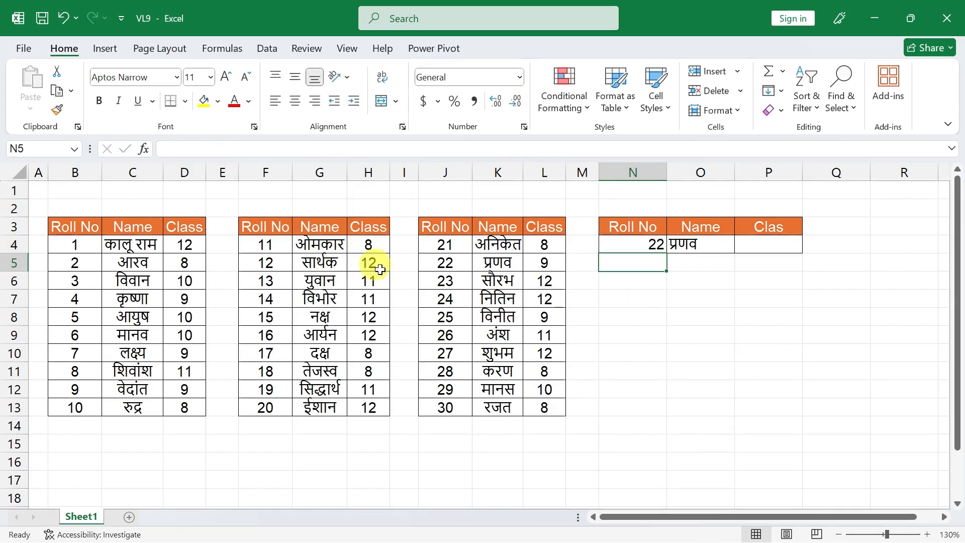
{"action": "left_click_drag", "start_coordinate": [454, 263], "coordinate": [502, 263]}
{"action": "left_click", "coordinate": [611, 316]}
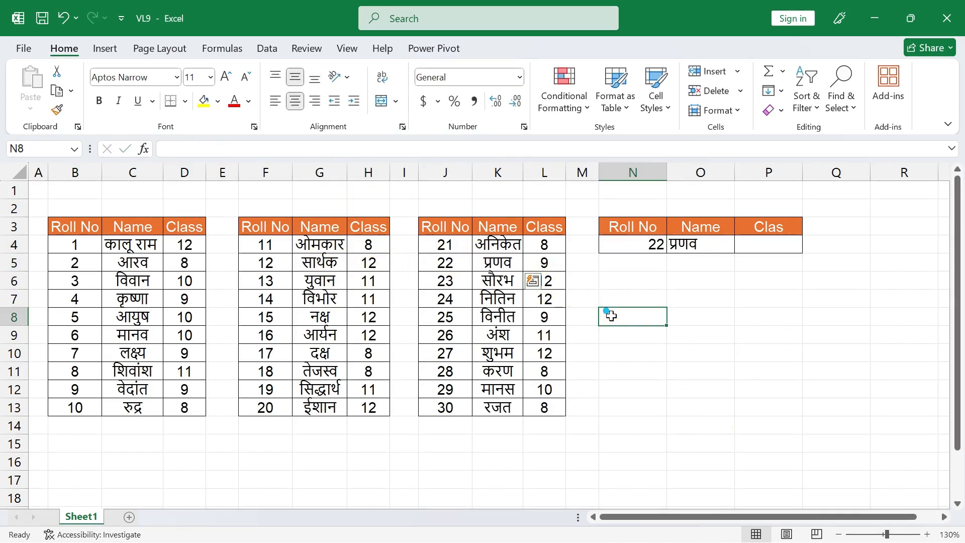
Start a VLOOKUP in the class cell P4 with N4 as the lookup value
{"action": "left_click", "coordinate": [768, 243]}
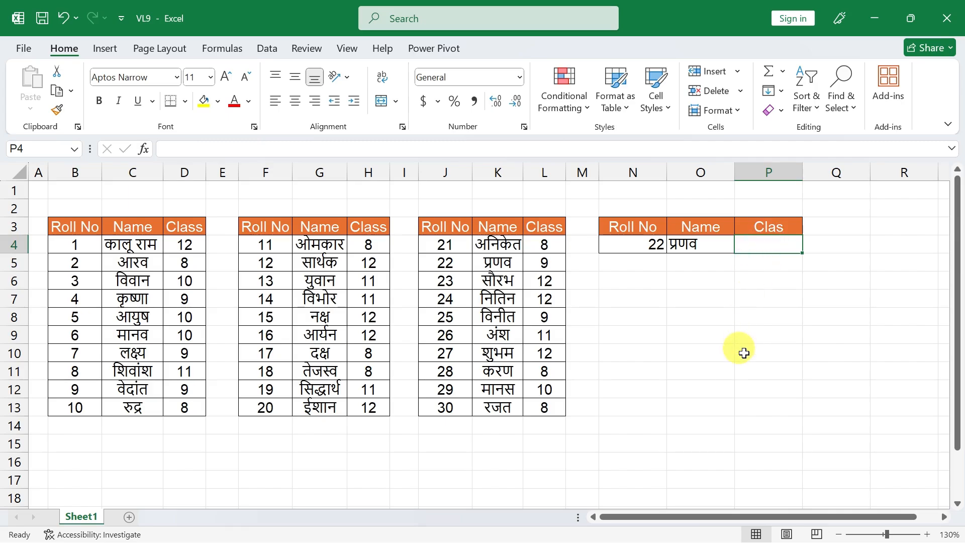
{"action": "type", "text": "=vlookup("}
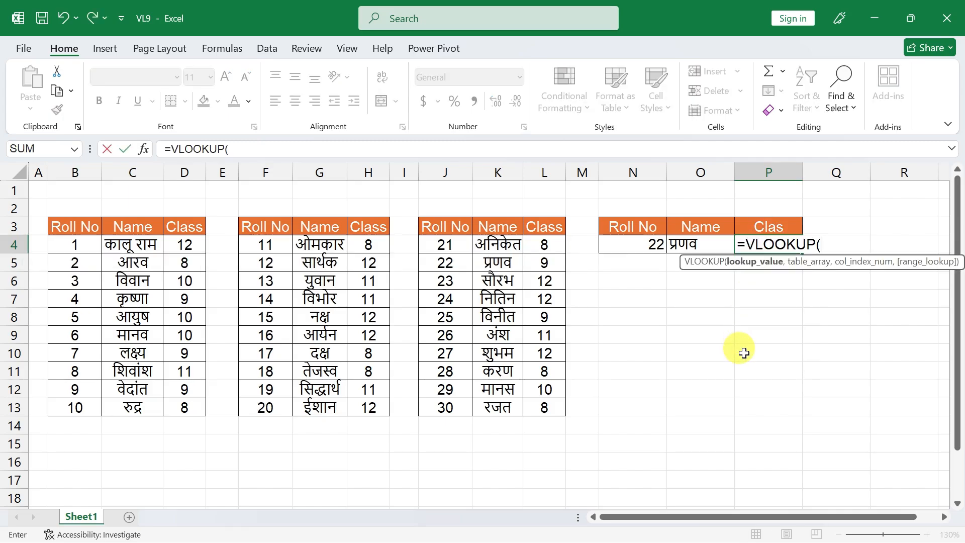
{"action": "key", "text": "Left"}
{"action": "key", "text": "Left"}
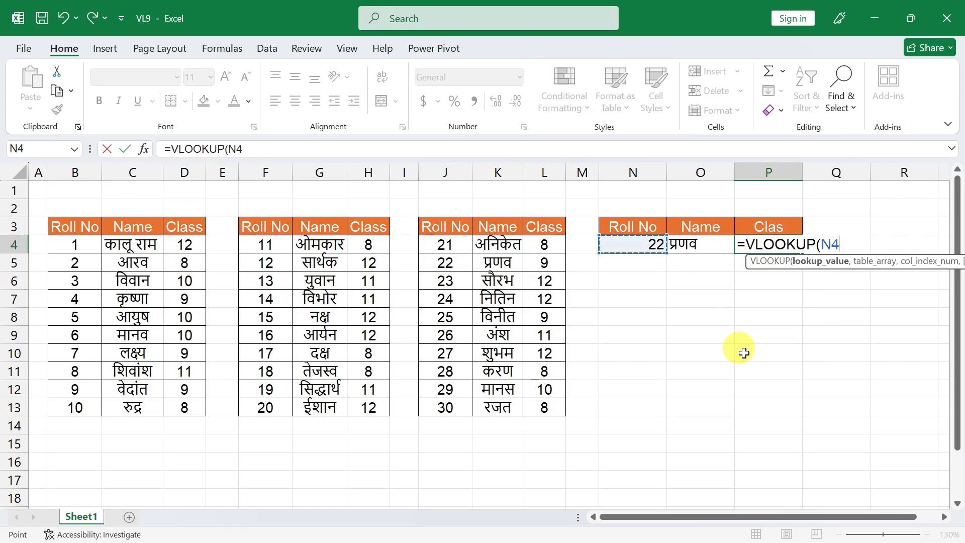
Add an IF as the class VLOOKUP's table array, returning data1 when N4<=10
{"action": "type", "text": ",if"}
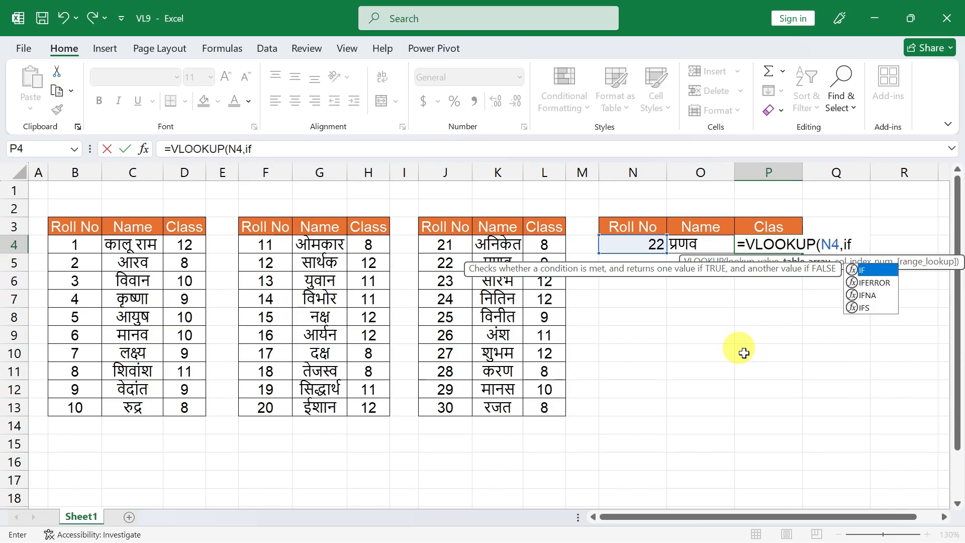
{"action": "key", "text": "Tab"}
{"action": "key", "text": "Left"}
{"action": "key", "text": "Left"}
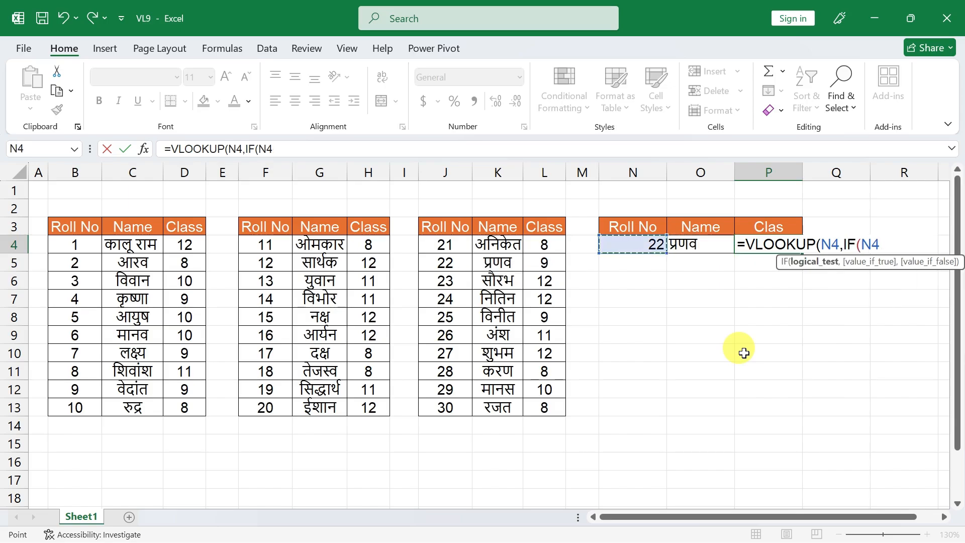
{"action": "type", "text": "<=10"}
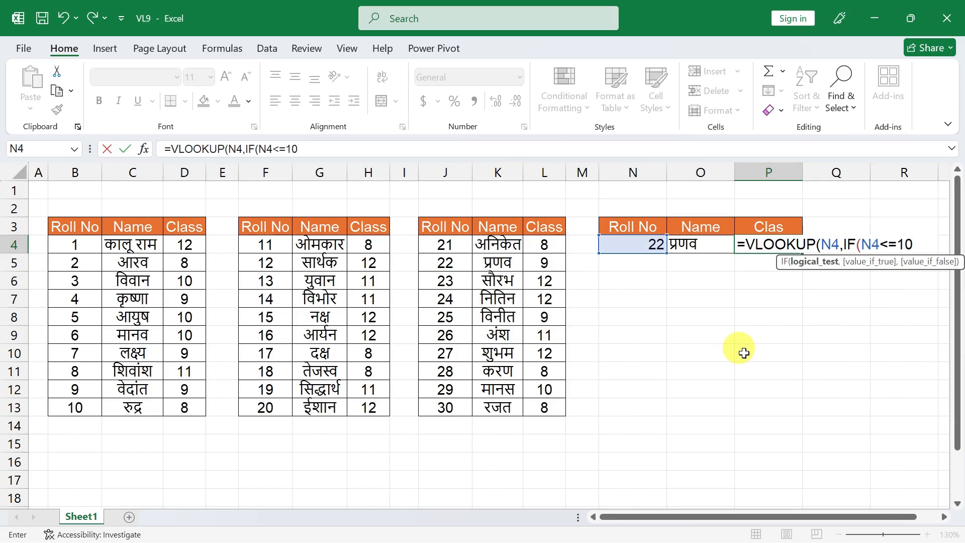
{"action": "type", "text": ",data1"}
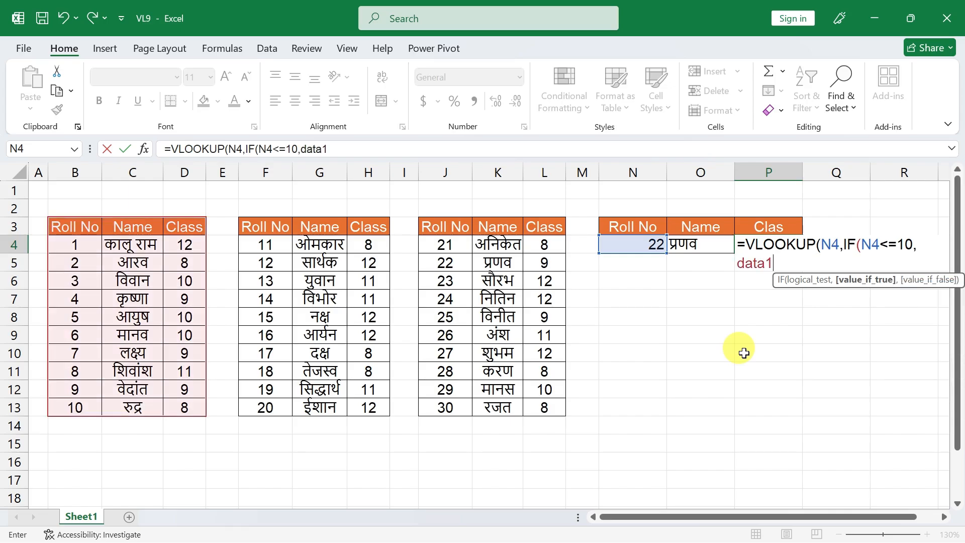
Nest a second IF as the false value in the class formula, returning data2 when N4<=20
{"action": "type", "text": ",IF("}
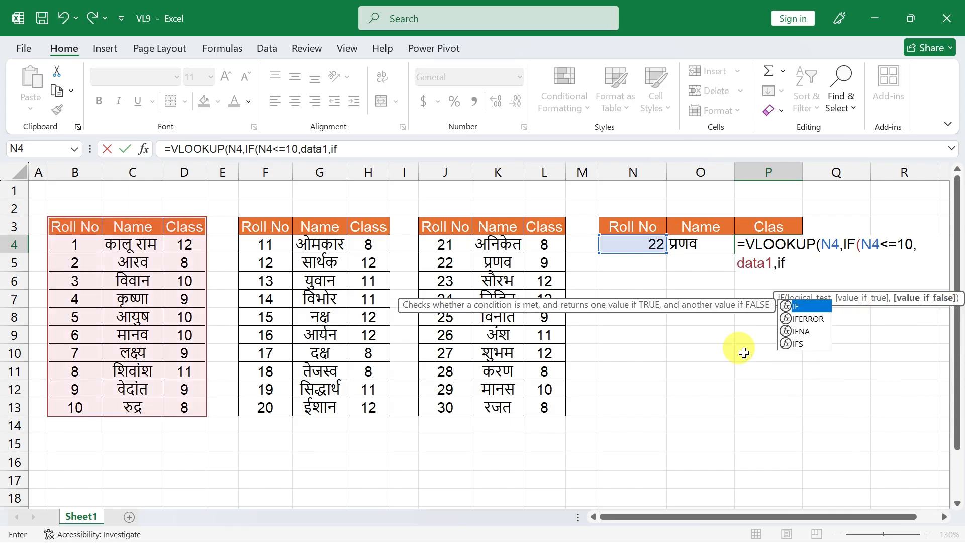
{"action": "key", "text": "Left"}
{"action": "key", "text": "Left"}
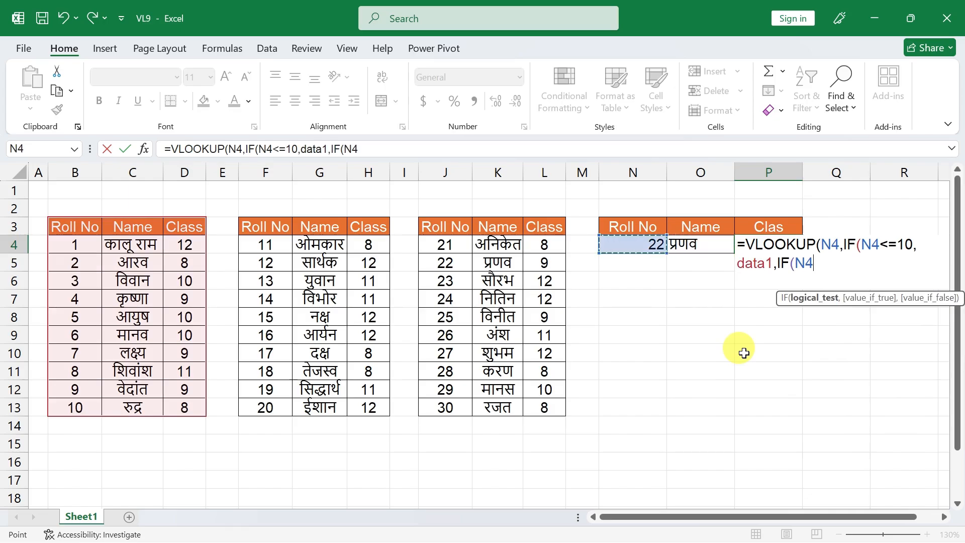
{"action": "type", "text": "<=20"}
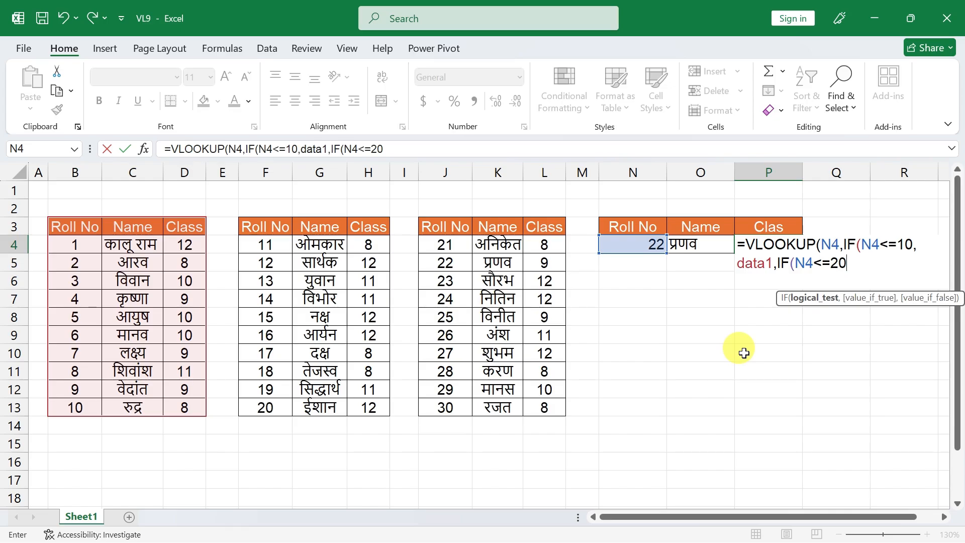
{"action": "type", "text": ",da"}
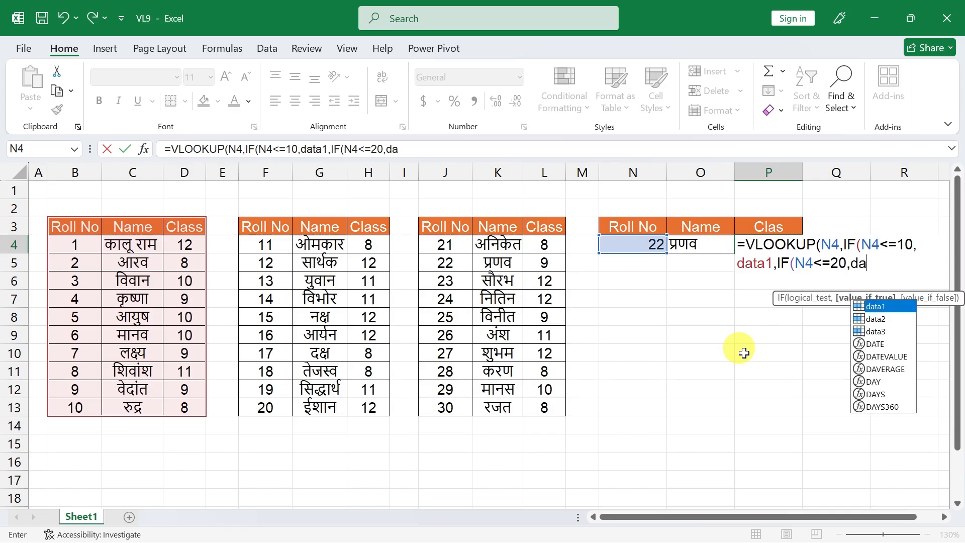
{"action": "key", "text": "Down"}
{"action": "key", "text": "Tab"}
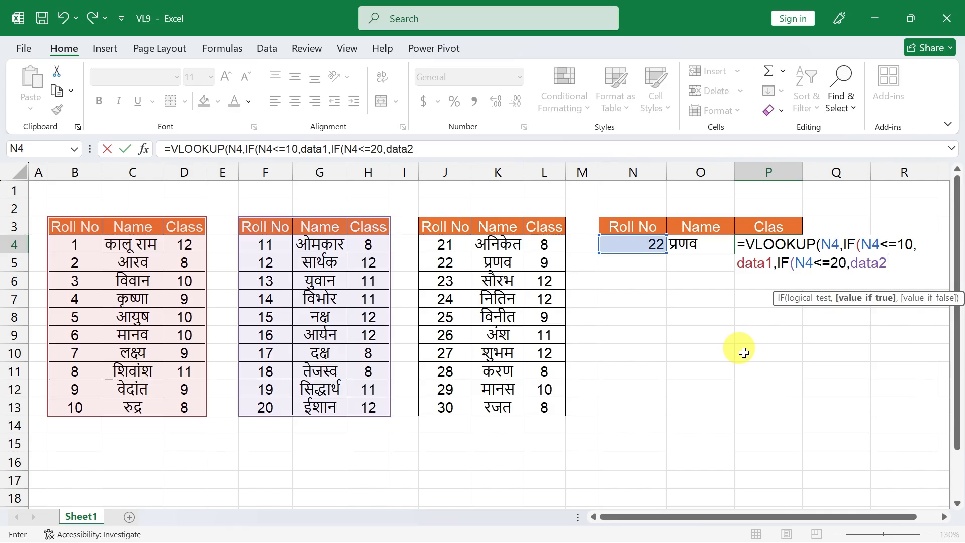
Nest a third IF in the class formula returning data3 when N4<=30, and close all three IF functions
{"action": "type", "text": ",IF("}
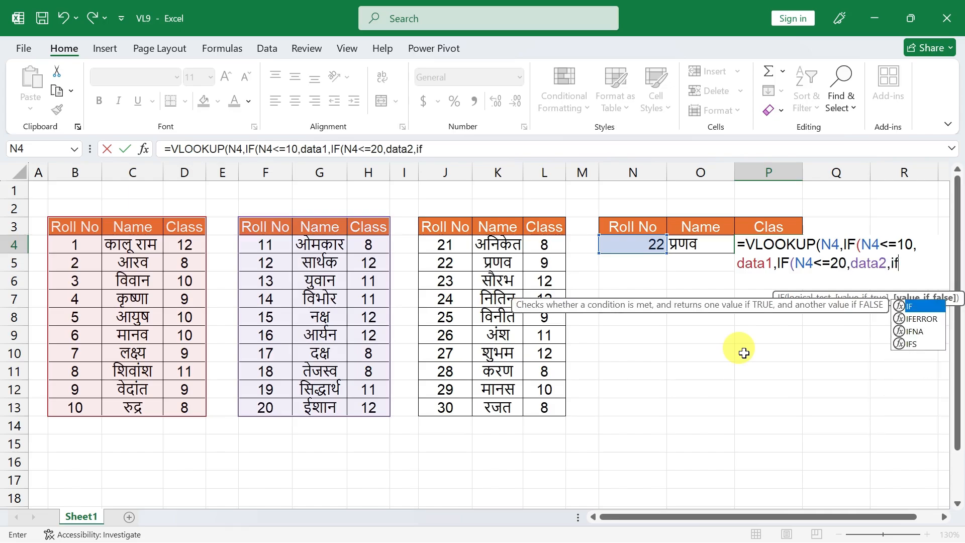
{"action": "key", "text": "Left"}
{"action": "key", "text": "Left"}
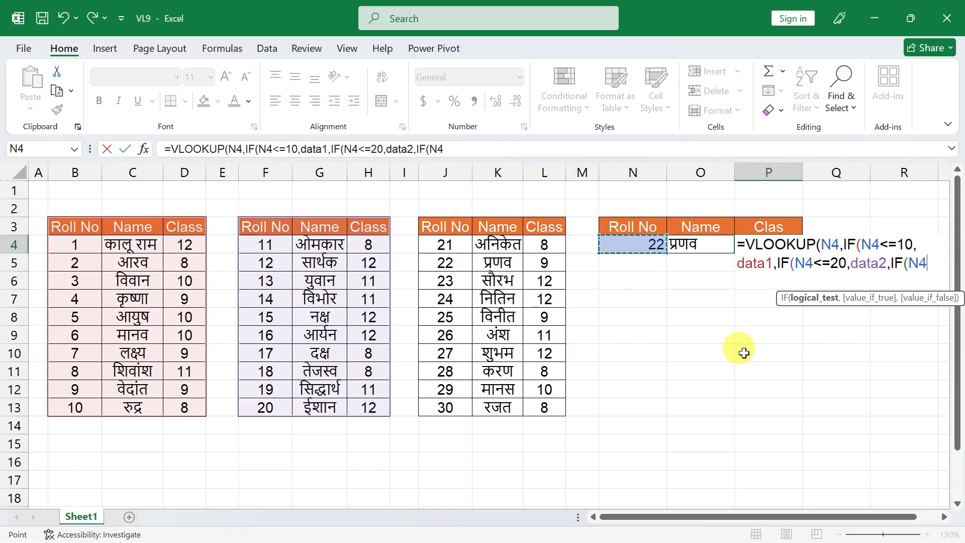
{"action": "type", "text": "<="}
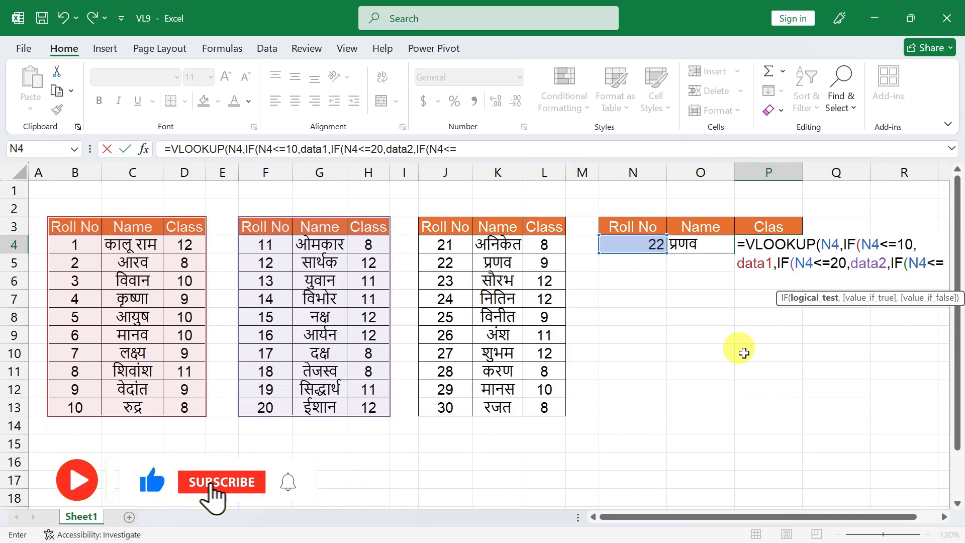
{"action": "type", "text": "30"}
{"action": "type", "text": ",da"}
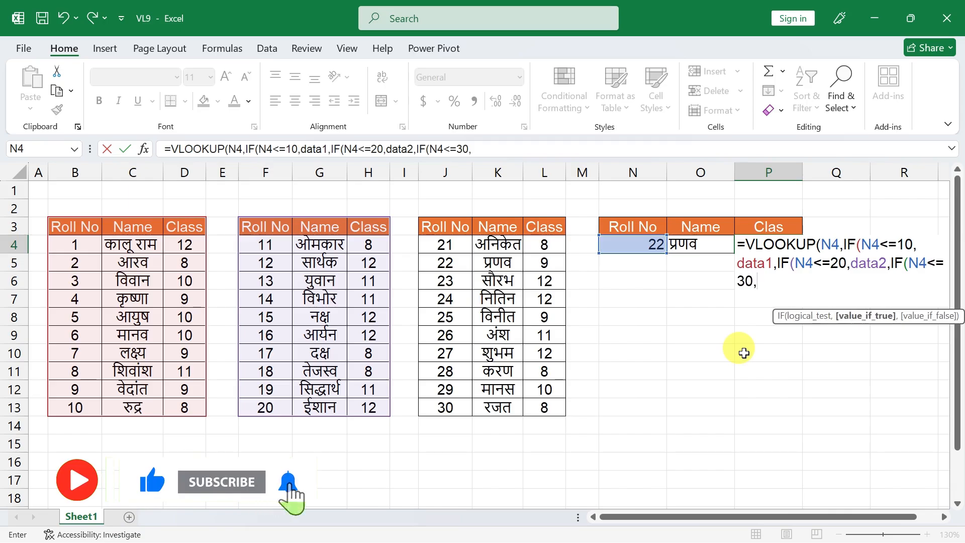
{"action": "key", "text": "Down"}
{"action": "key", "text": "Down"}
{"action": "key", "text": "Tab"}
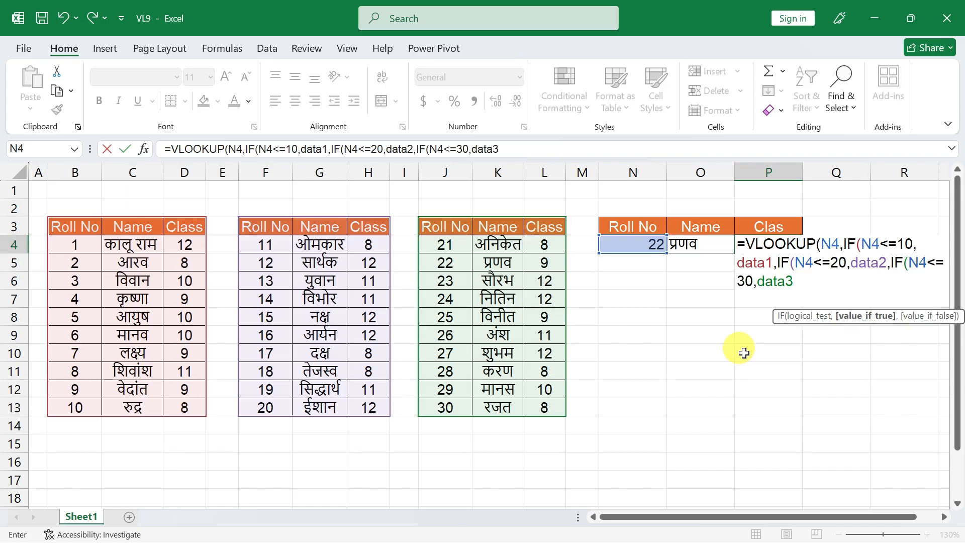
{"action": "type", "text": ")))"}
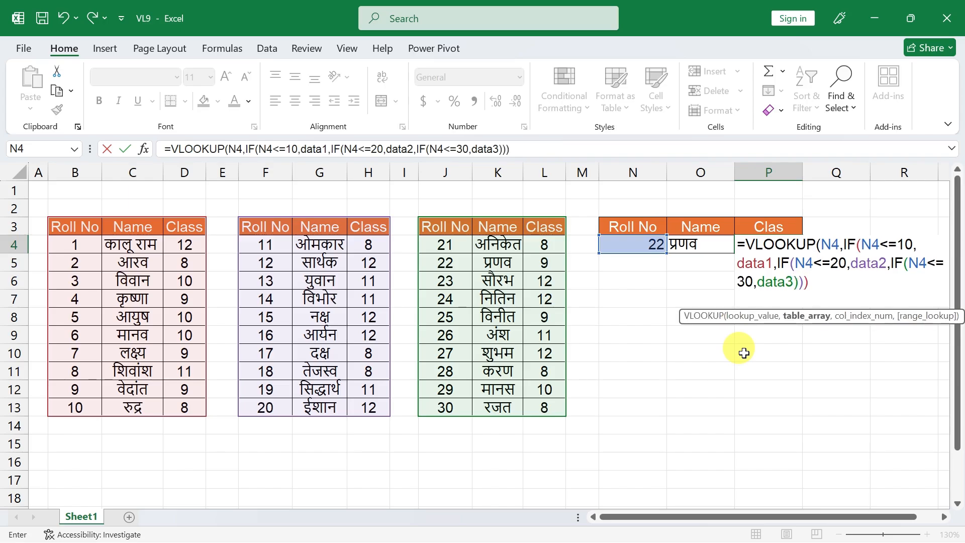
Complete the class VLOOKUP with column index 3 and range lookup 0 for an exact match, and enter the formula
{"action": "type", "text": ","}
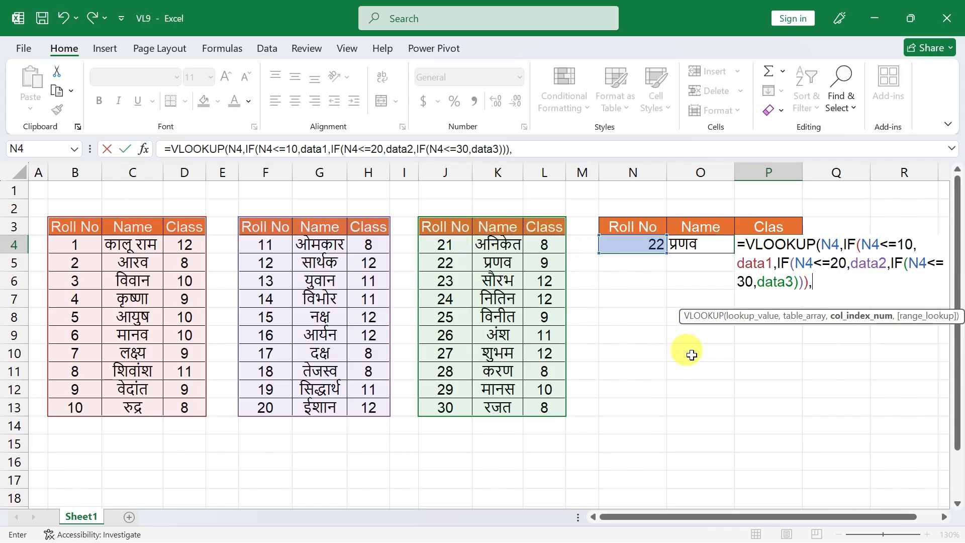
{"action": "type", "text": "3,0"}
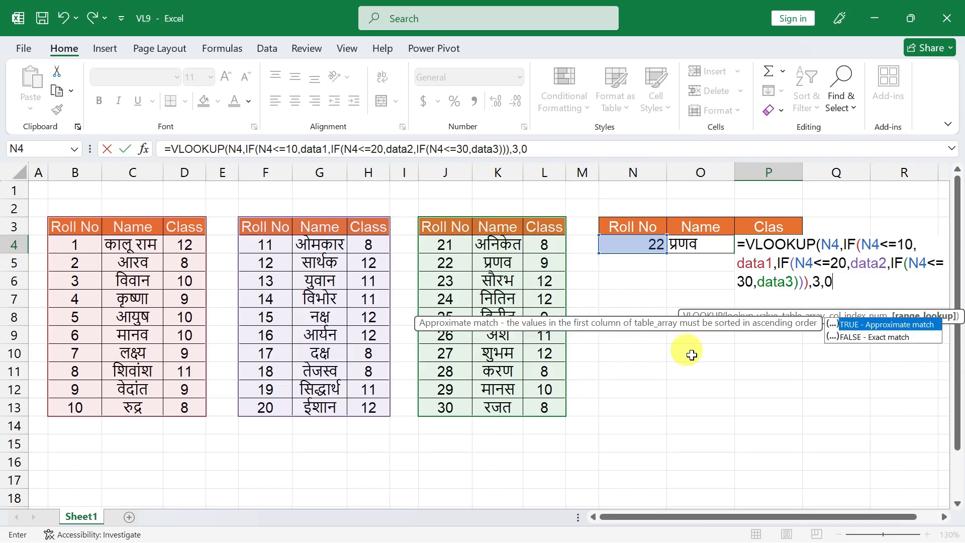
{"action": "key", "text": "Return"}
{"action": "key", "text": "Return"}
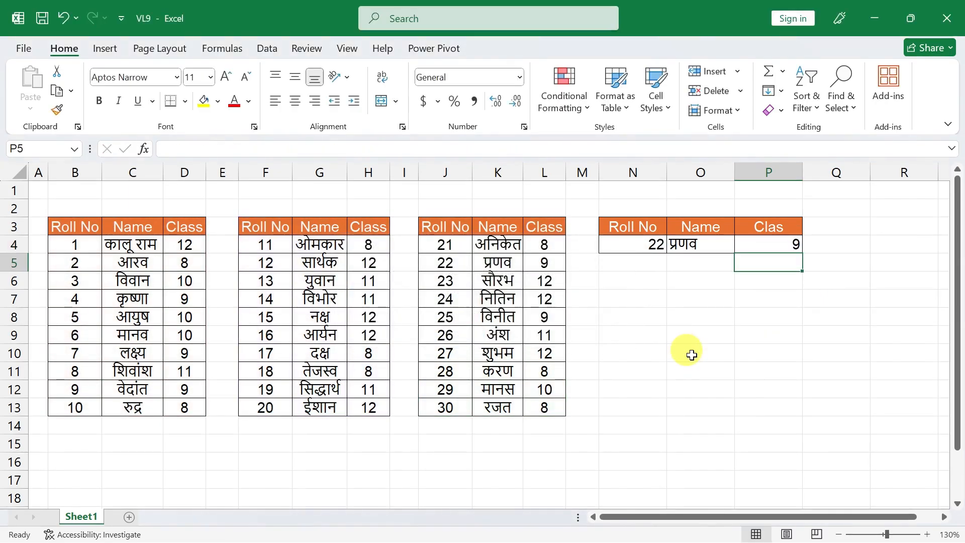
Correct the header in P3 to "Class"
{"action": "left_click", "coordinate": [777, 226]}
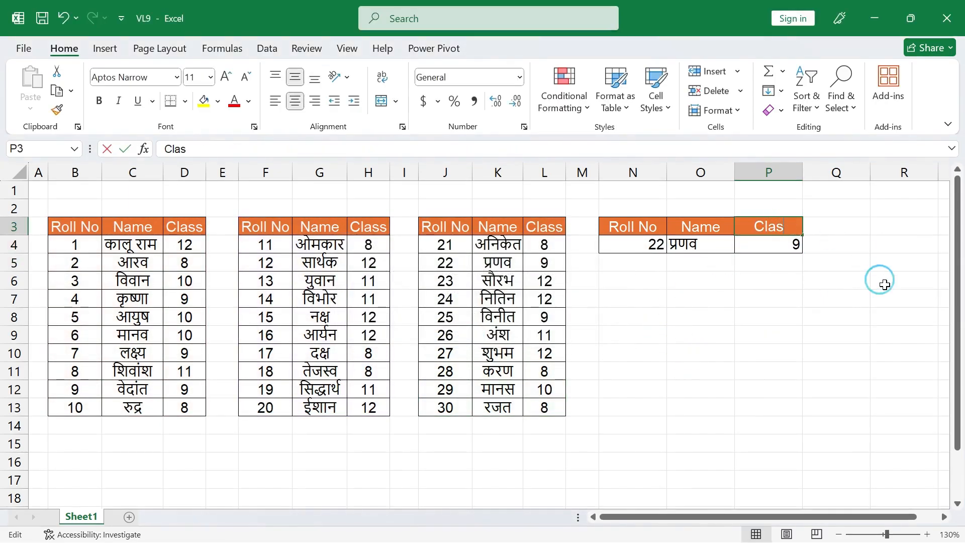
{"action": "key", "text": "F2"}
{"action": "type", "text": "s"}
{"action": "key", "text": "Return"}
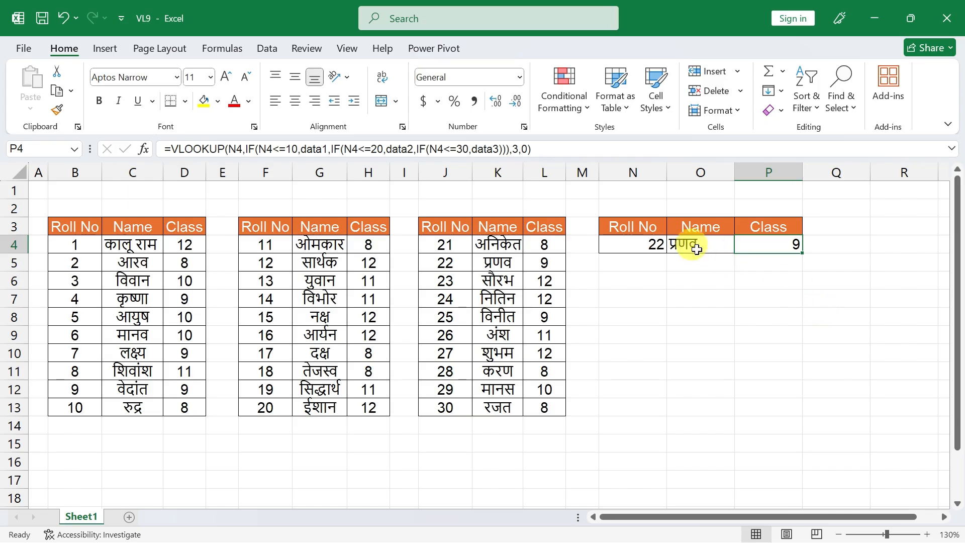
Test the lookup with roll number 1 in N4 and compare the returned name and class with the matching row in the first table
{"action": "left_click", "coordinate": [633, 249]}
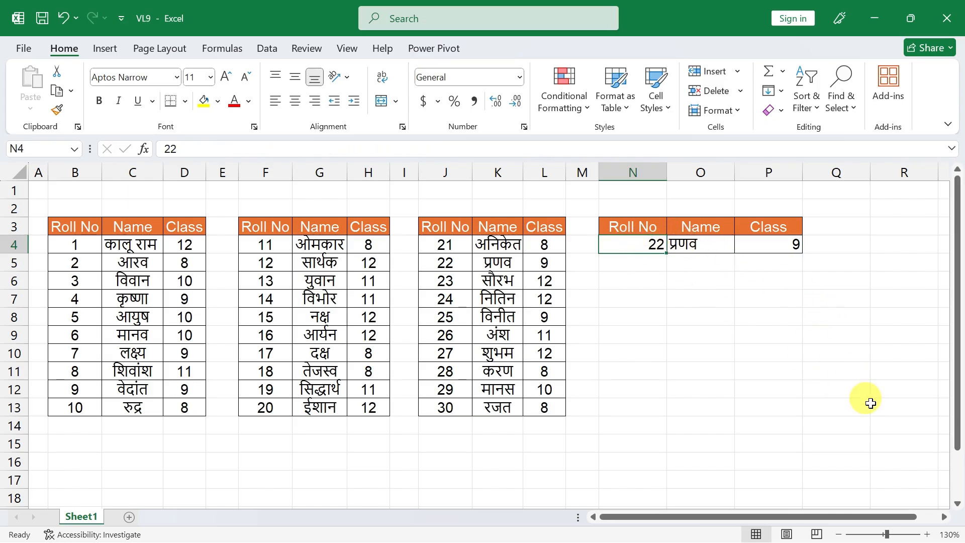
{"action": "type", "text": "1"}
{"action": "key", "text": "Return"}
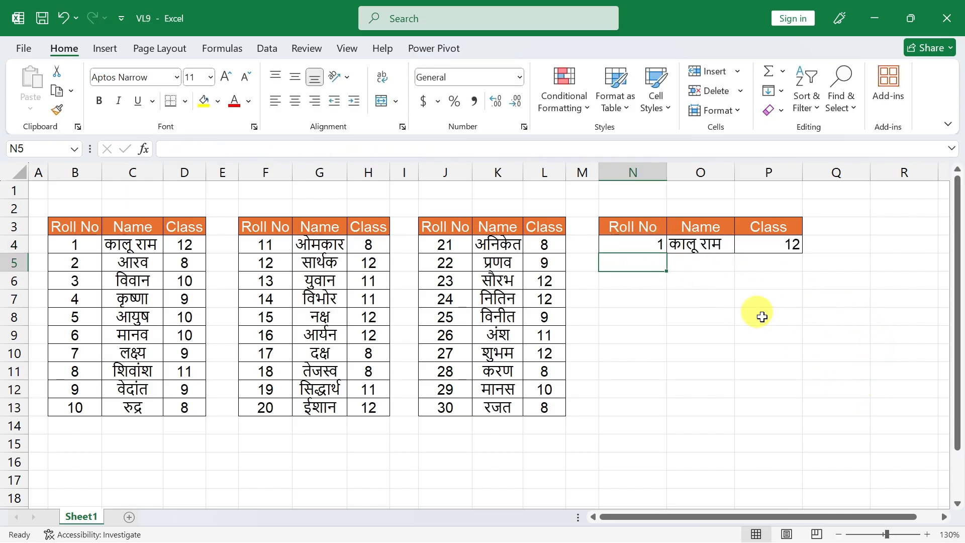
{"action": "left_click", "coordinate": [781, 243]}
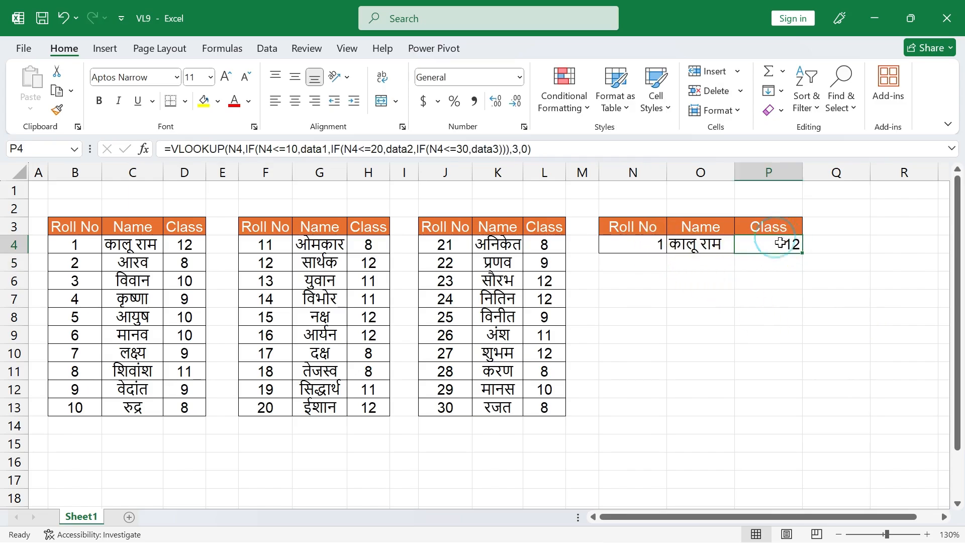
{"action": "left_click_drag", "start_coordinate": [78, 244], "coordinate": [180, 244]}
{"action": "left_click", "coordinate": [646, 373]}
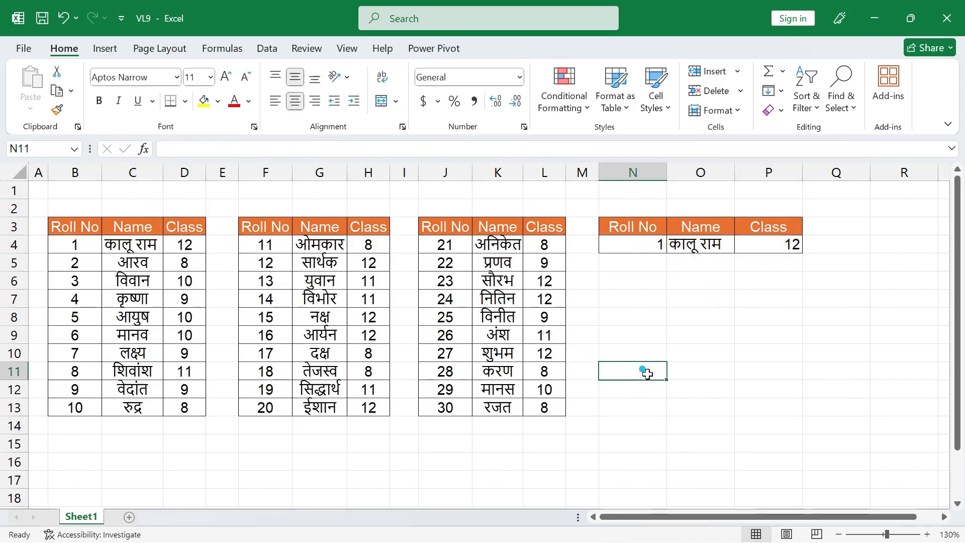
Set the roll number in N4 to 17 and compare the returned name and class with the matching row in the second table
{"action": "left_click", "coordinate": [634, 243]}
{"action": "type", "text": "17"}
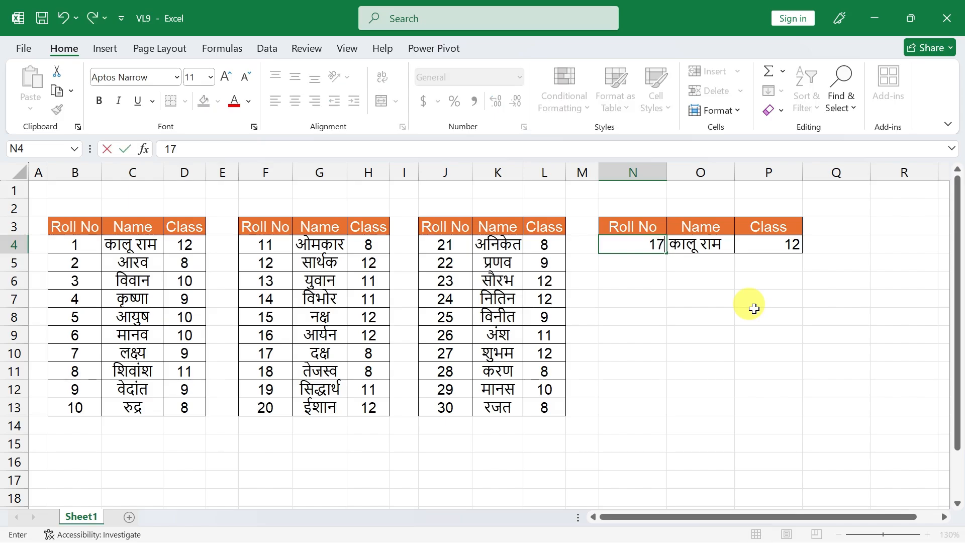
{"action": "key", "text": "Return"}
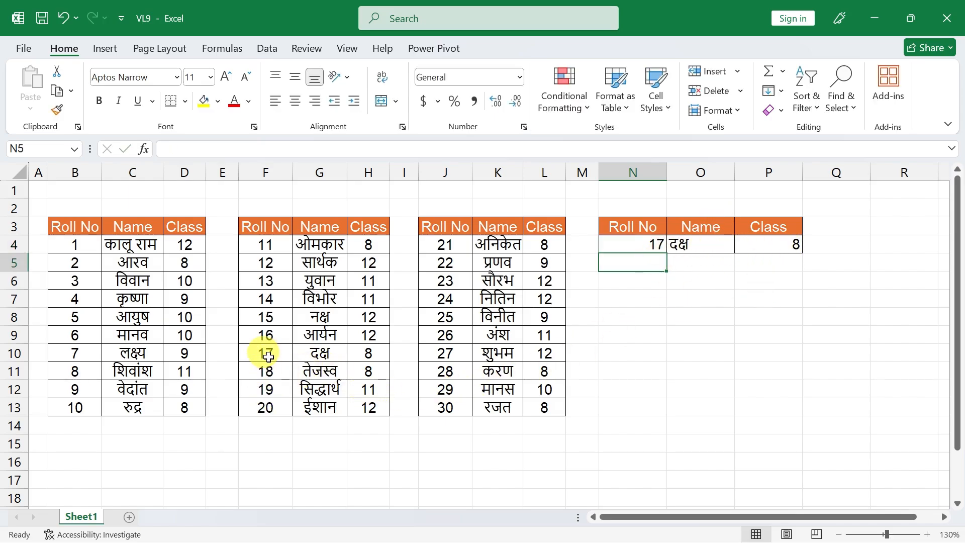
{"action": "left_click_drag", "start_coordinate": [264, 353], "coordinate": [352, 350]}
{"action": "left_click", "coordinate": [652, 366]}
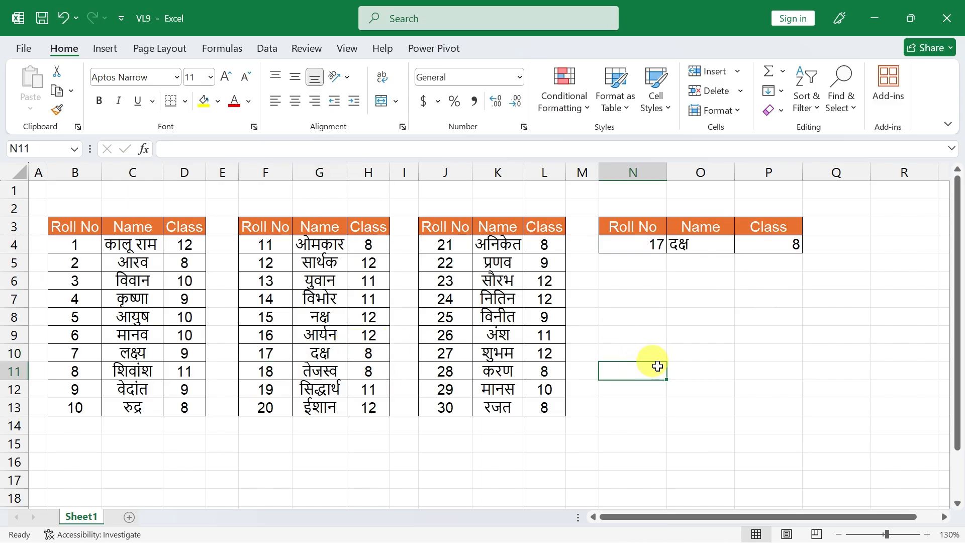